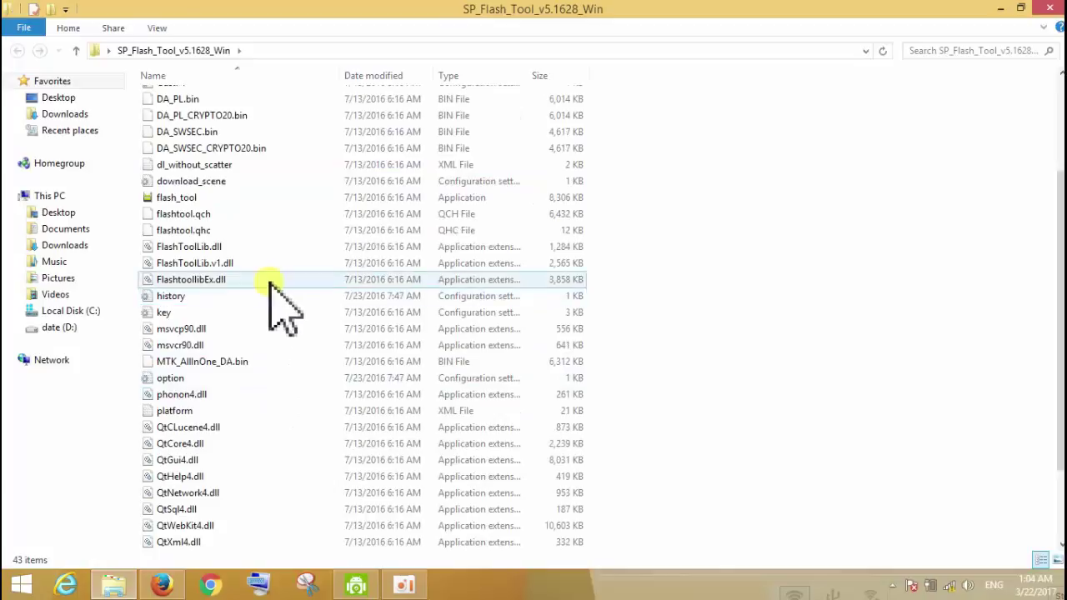
Launch flash_tool from the SP_Flash_Tool_v5.1628_Win folder and allow it to run
right_click(201, 197)
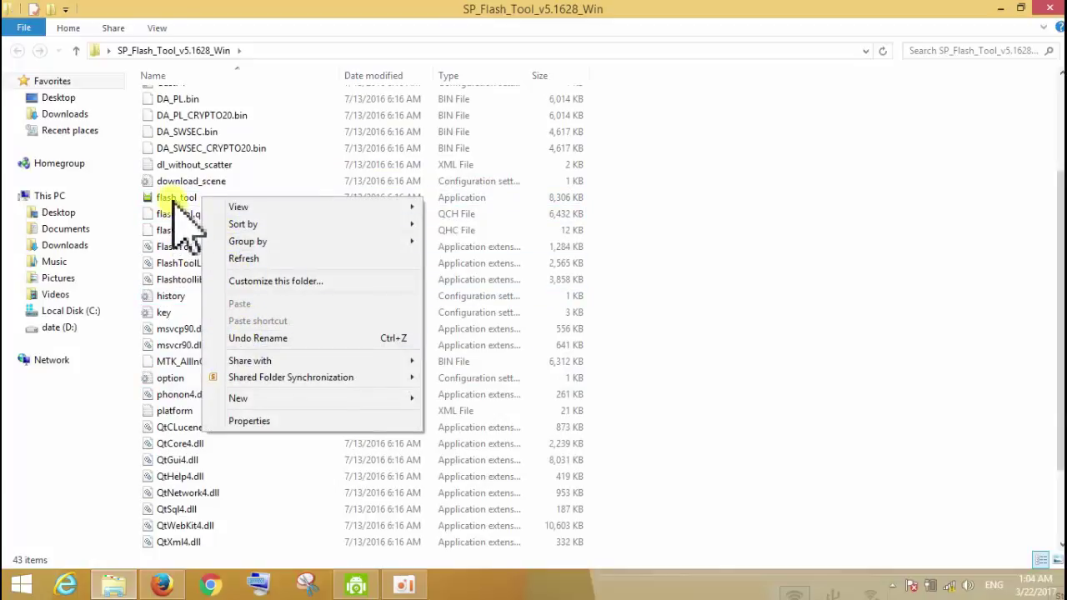
click(174, 197)
right_click(177, 202)
click(213, 220)
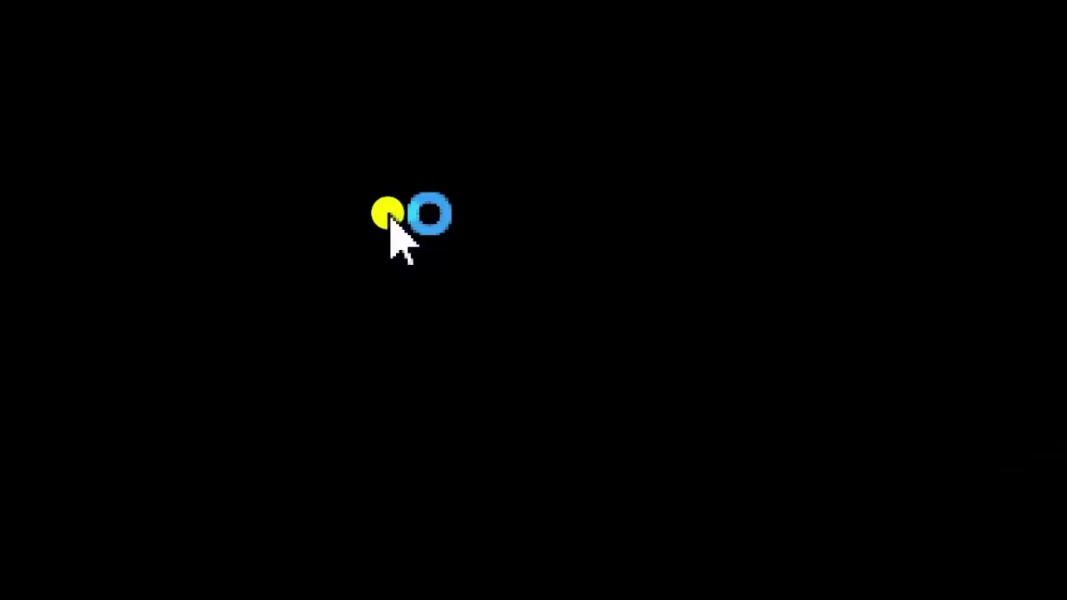
click(620, 345)
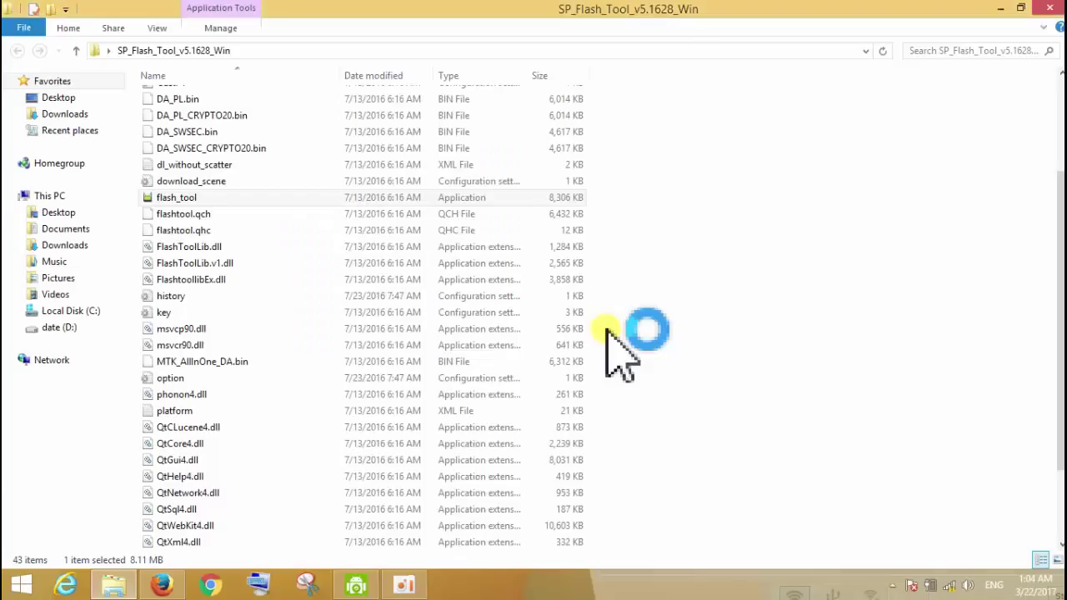
Minimise the folder window and arrange the Flash Tool and DroidCam Video windows so both can be seen, with Flash Tool in front
click(1000, 11)
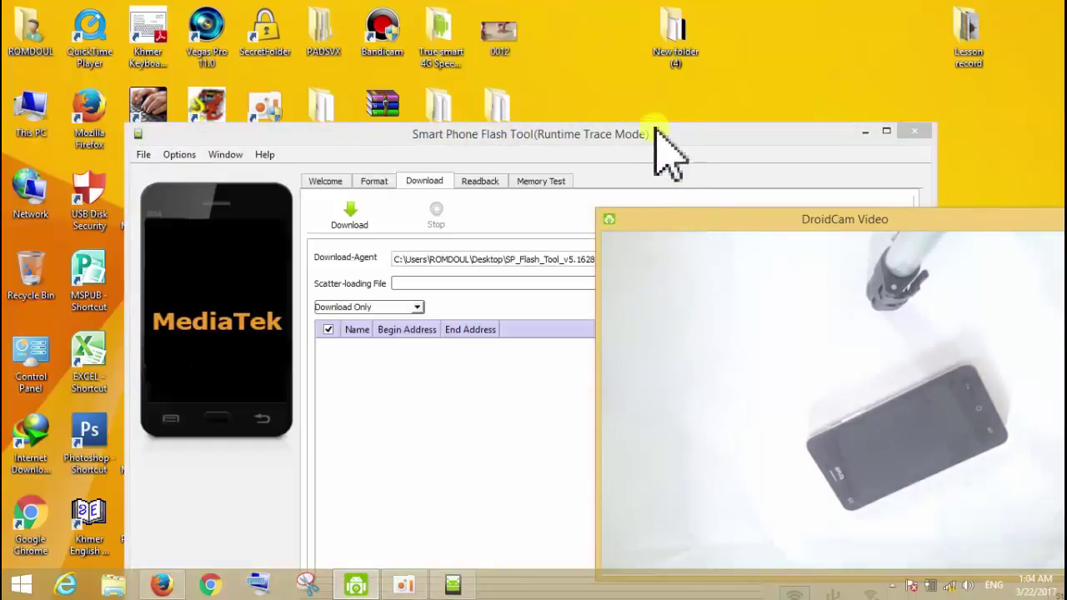
drag(654, 135, 510, 11)
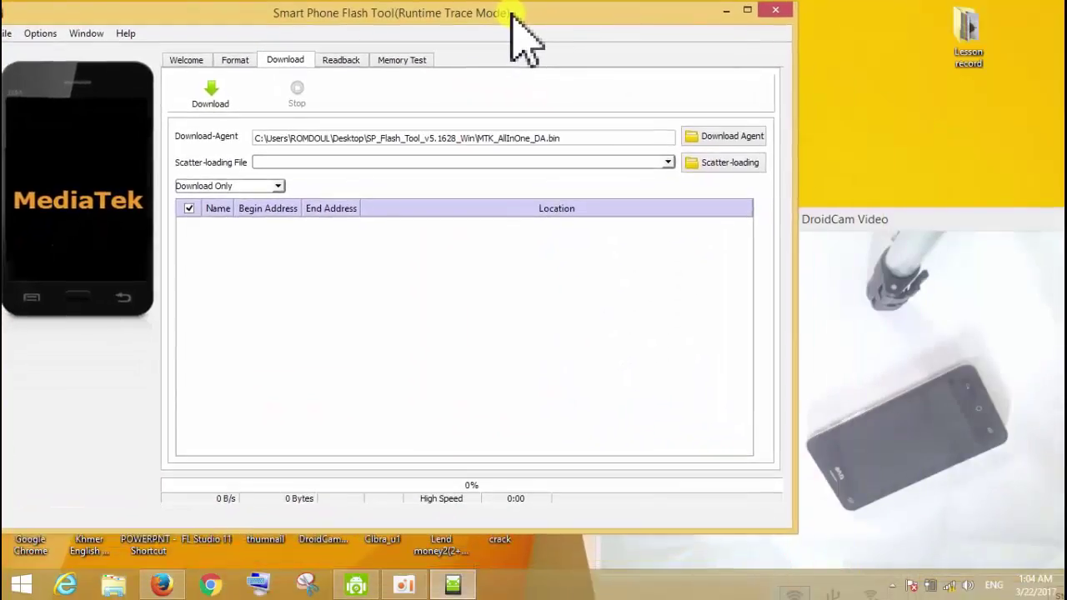
drag(836, 222, 845, 178)
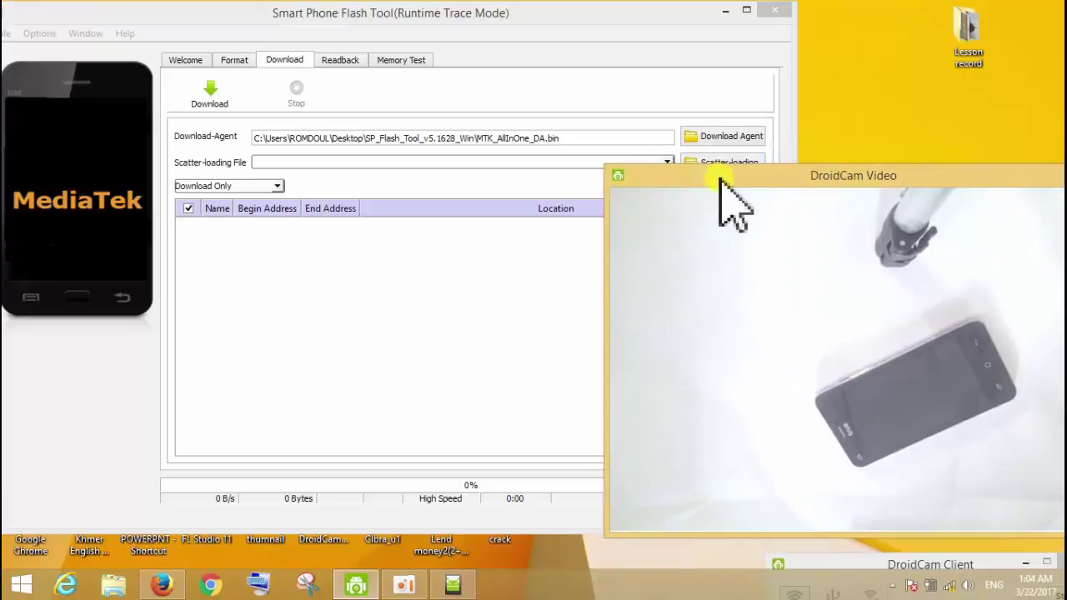
drag(723, 174, 784, 241)
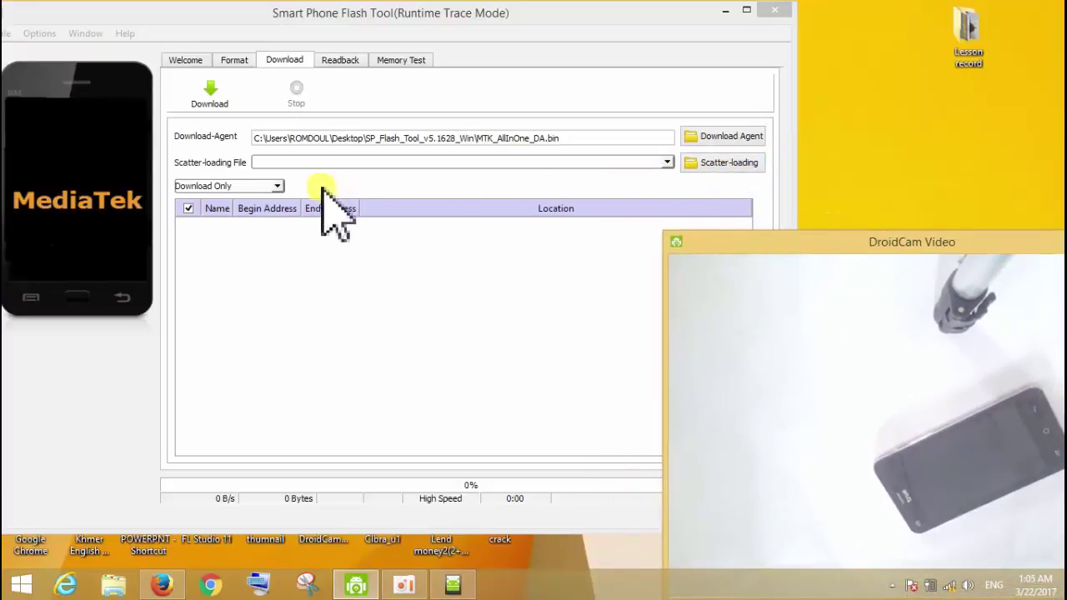
click(697, 175)
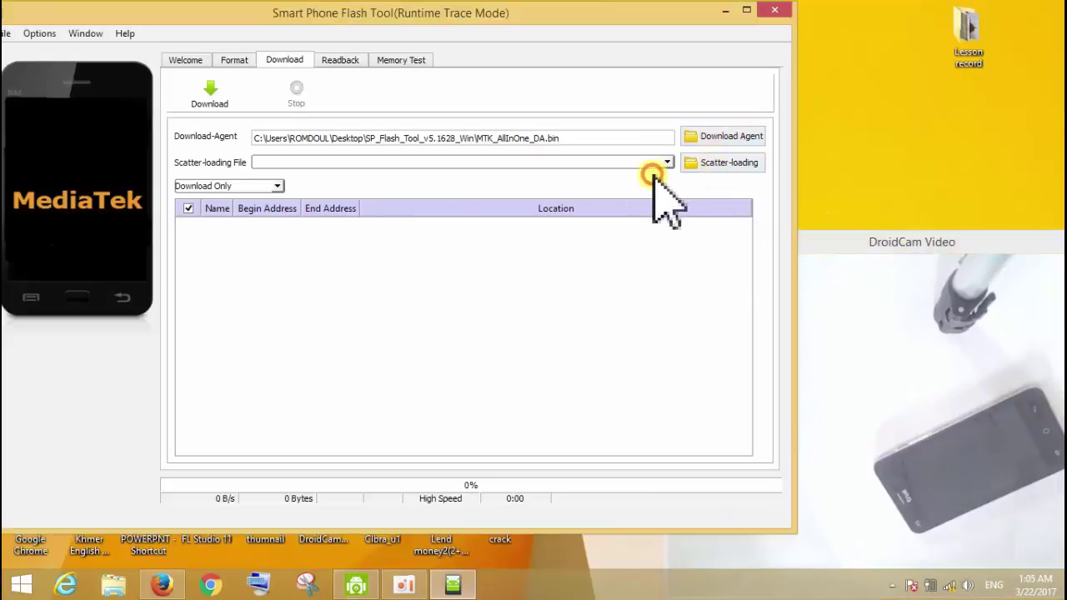
Try to load preloader_n331b.bin from the desktop folder True smart 4G Speedy 4.0 as the download agent
click(711, 136)
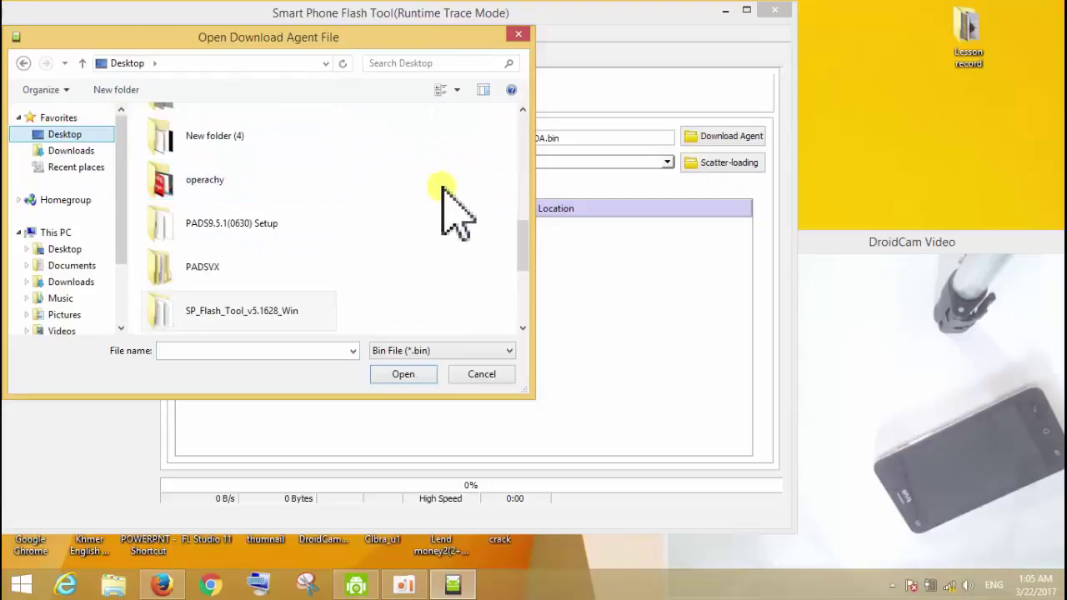
scroll(442, 203, down, 5)
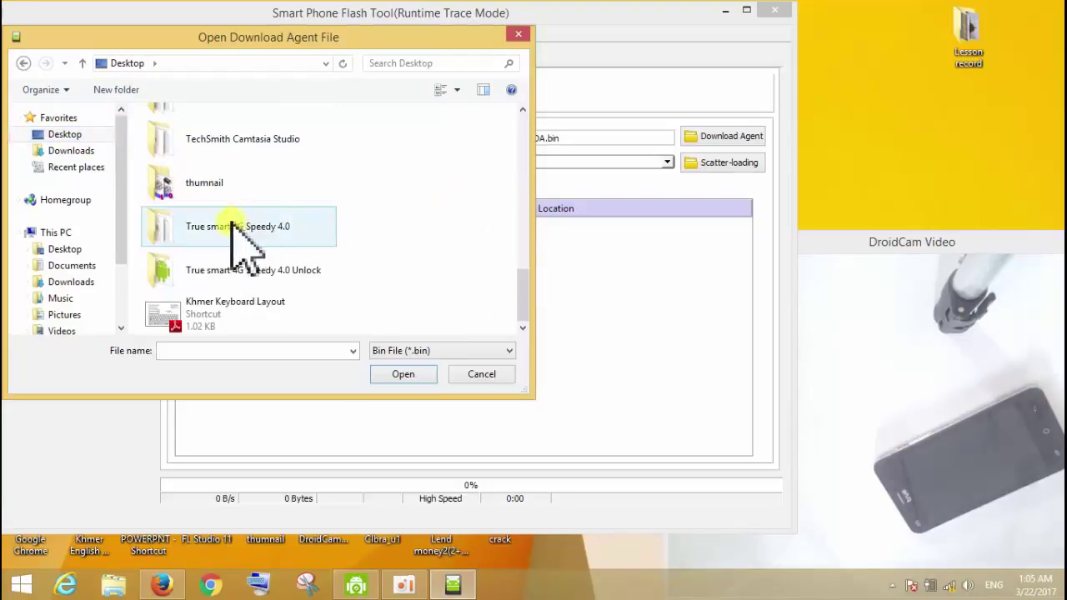
double_click(261, 223)
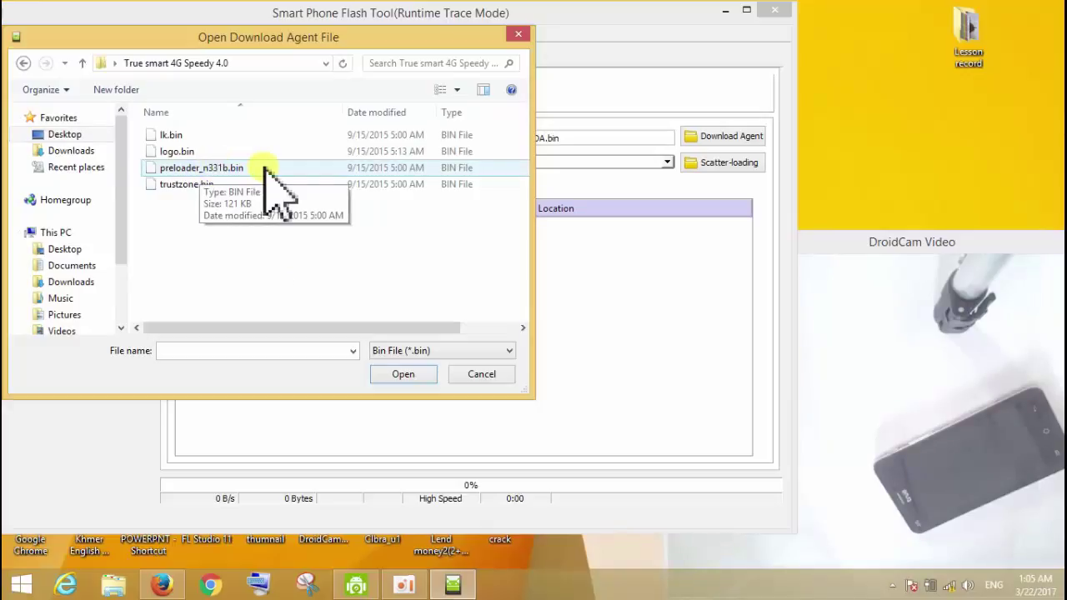
double_click(230, 171)
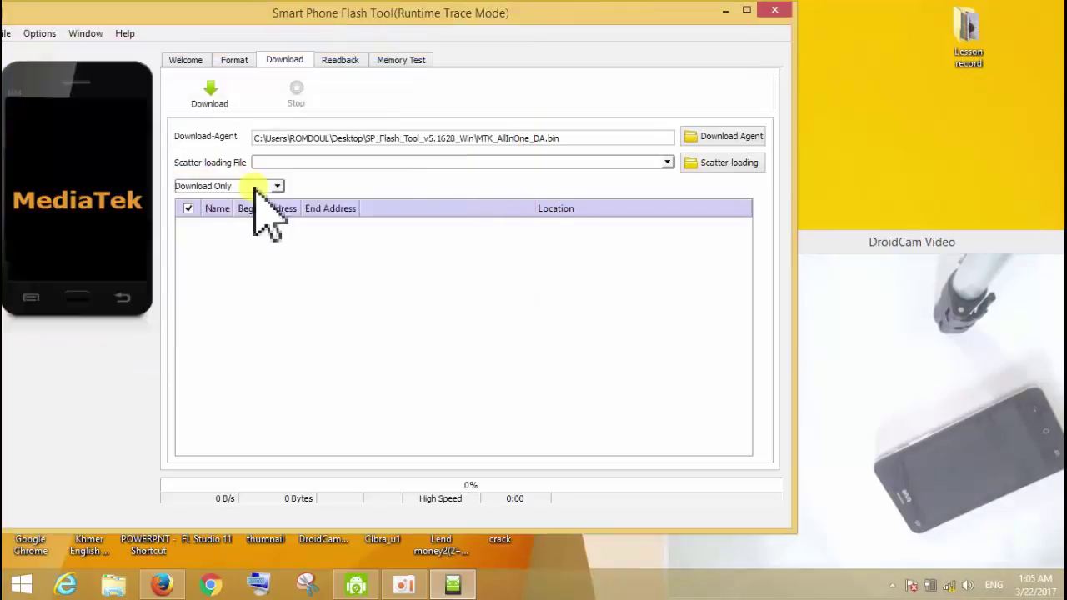
click(355, 306)
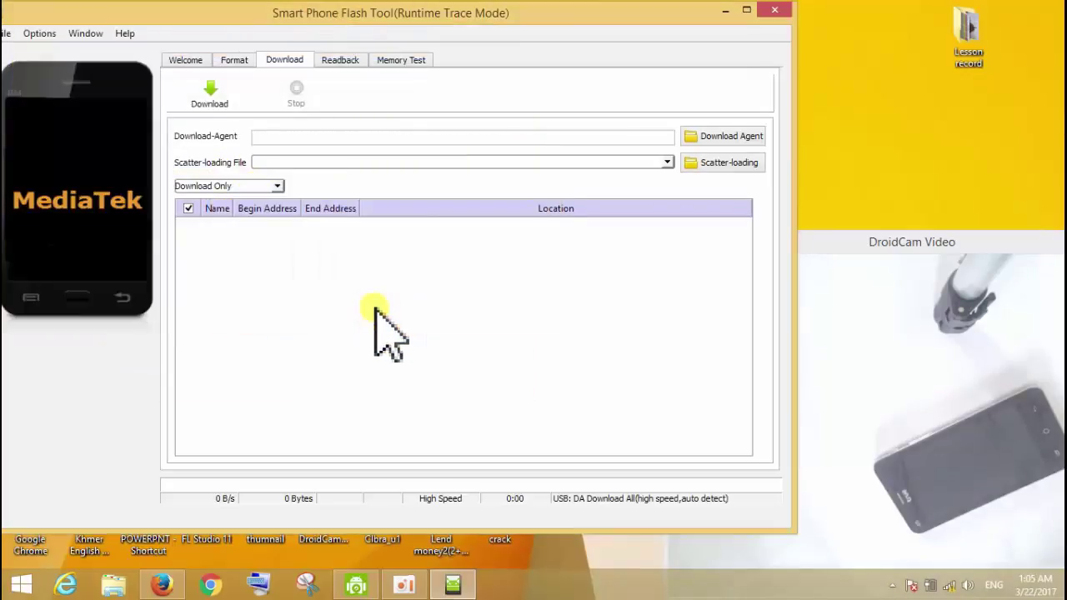
click(713, 140)
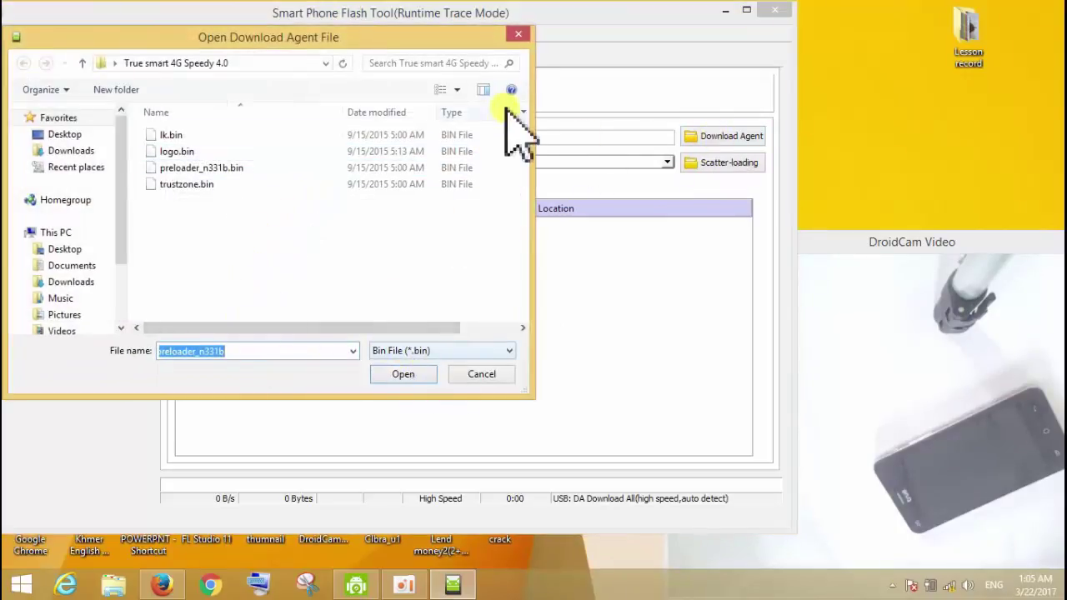
click(518, 35)
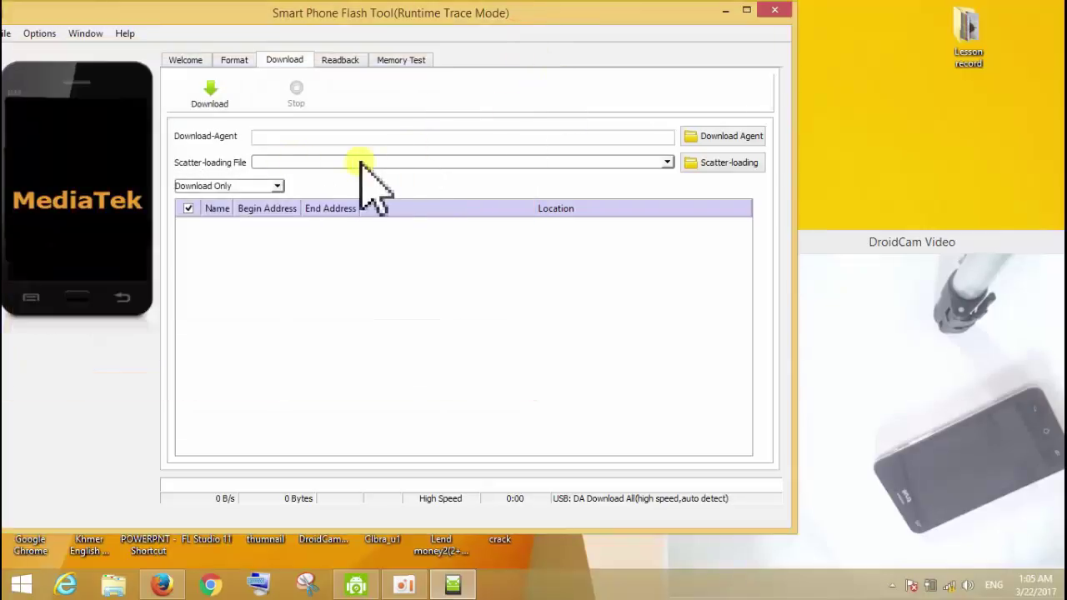
Restart the flash tool by closing it and running flash_tool again from the desktop SP Flash Tool folder, dismissing the error message
click(771, 16)
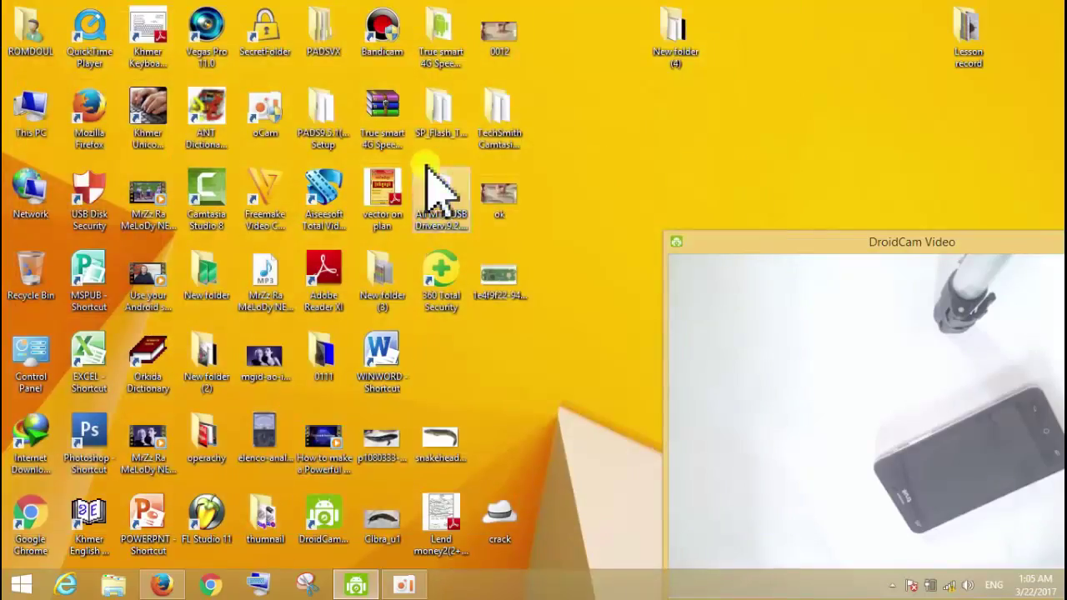
double_click(436, 148)
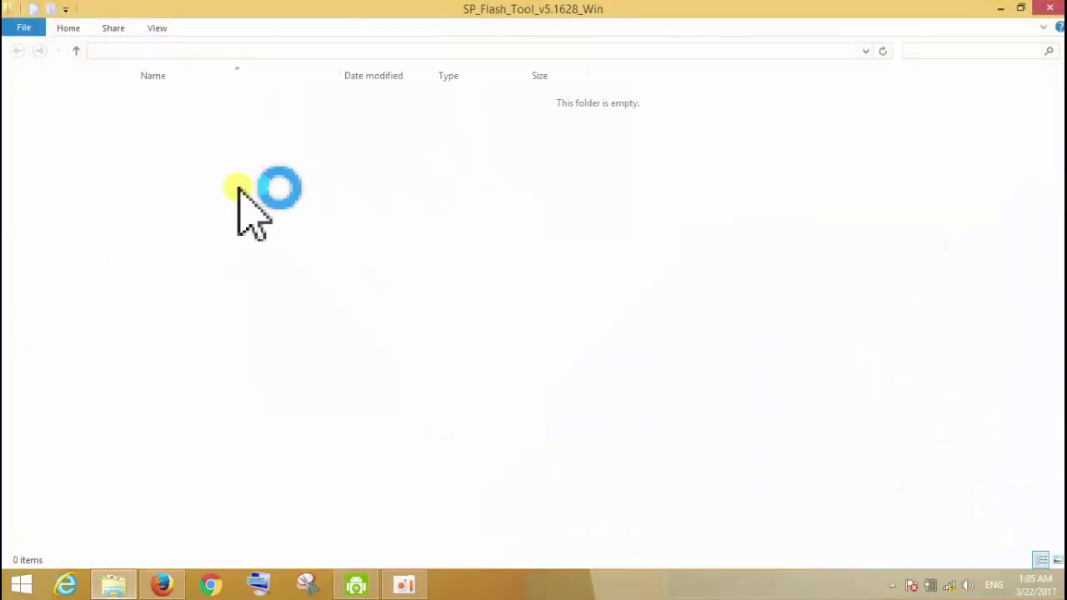
click(175, 344)
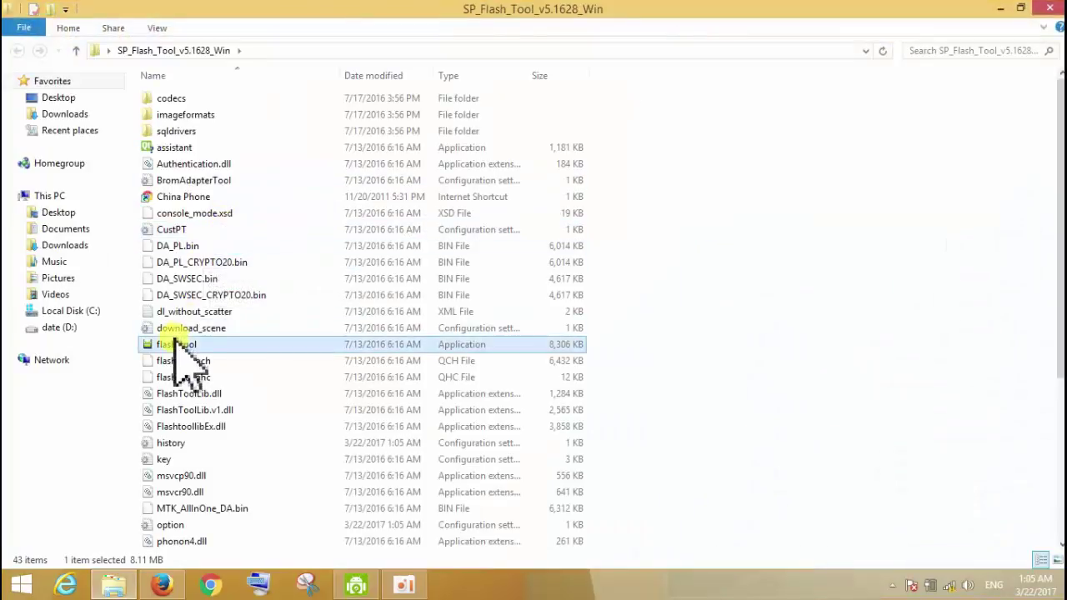
right_click(176, 344)
click(240, 239)
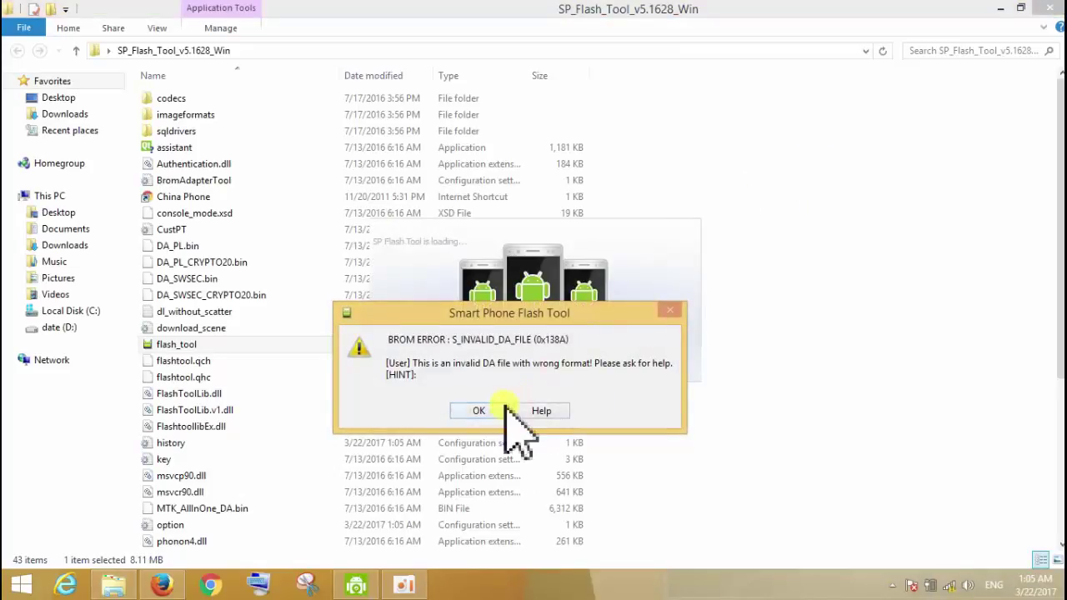
click(482, 410)
click(839, 238)
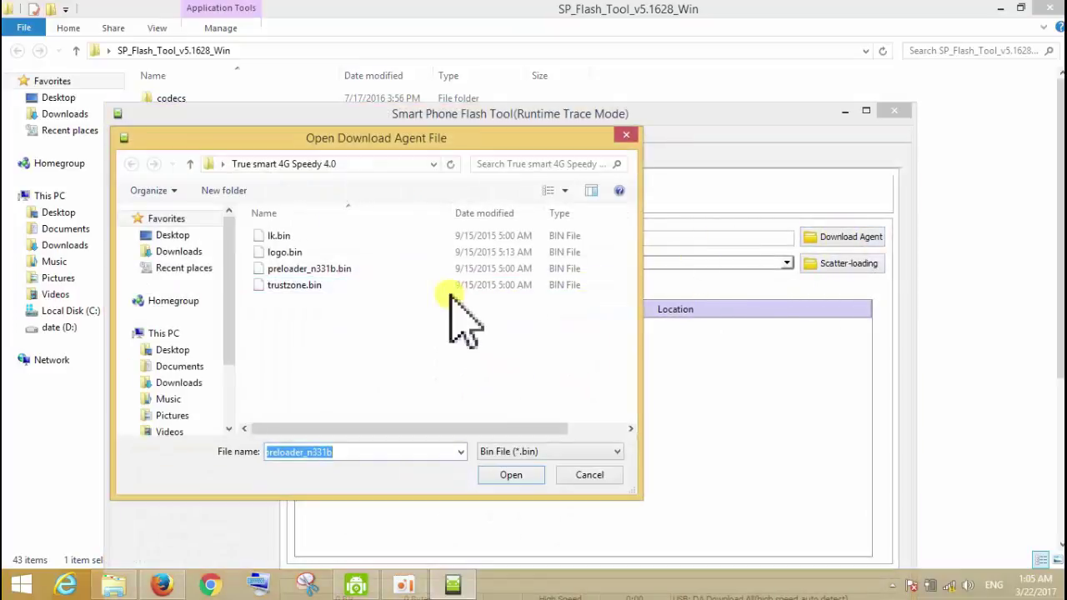
scroll(226, 337, down, 2)
scroll(219, 354, up, 1)
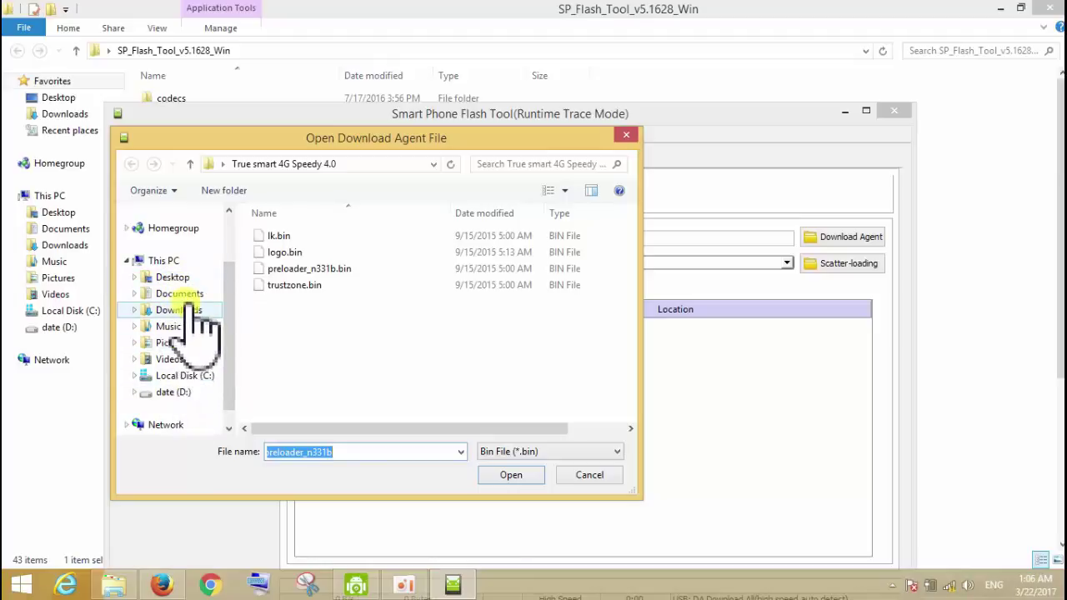
click(178, 278)
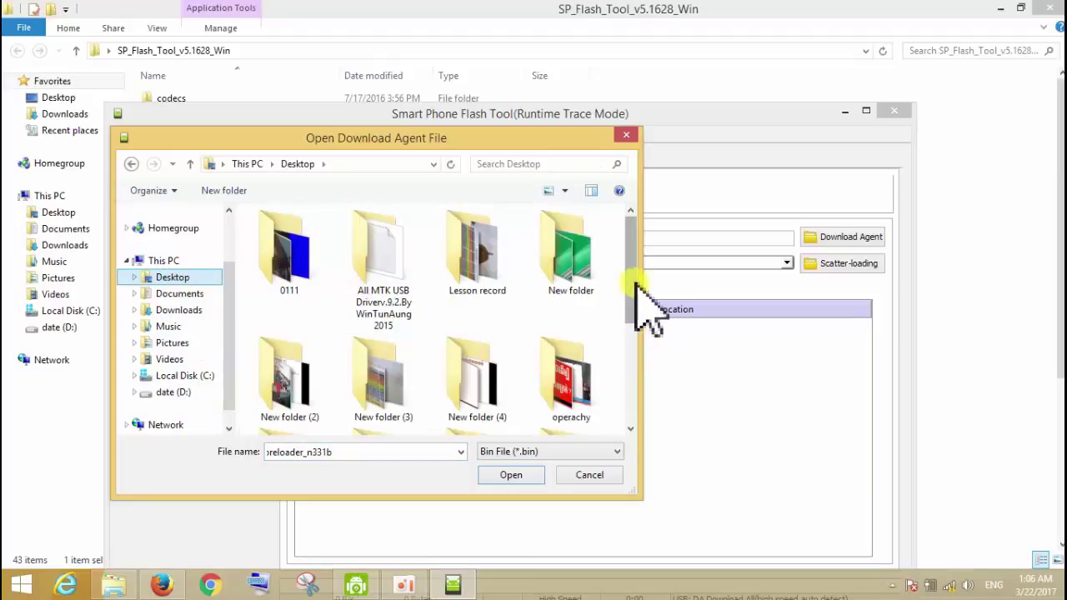
drag(631, 287, 651, 360)
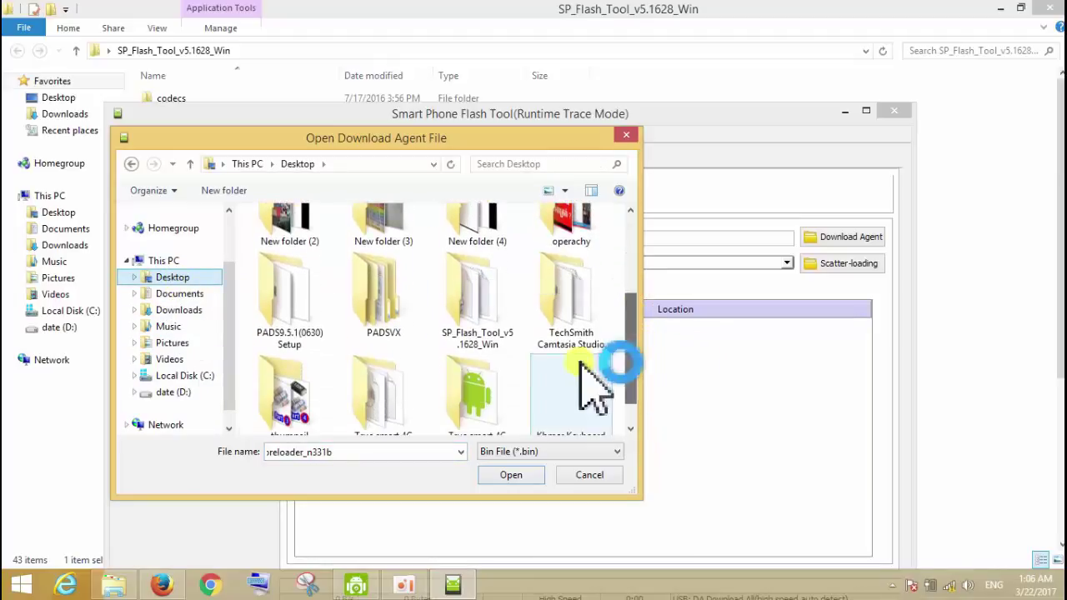
double_click(464, 321)
click(355, 415)
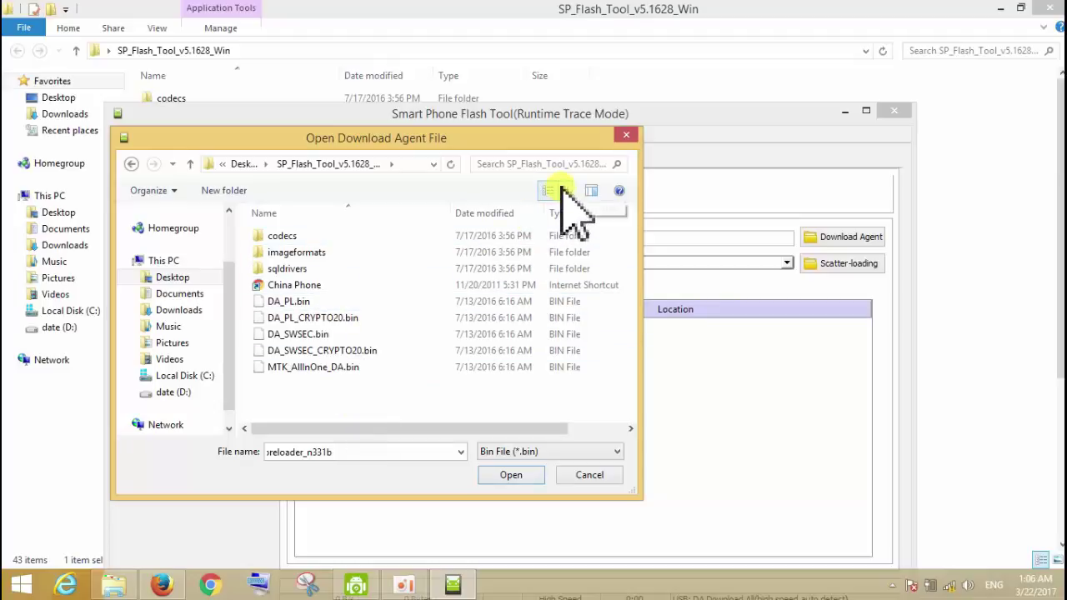
click(623, 137)
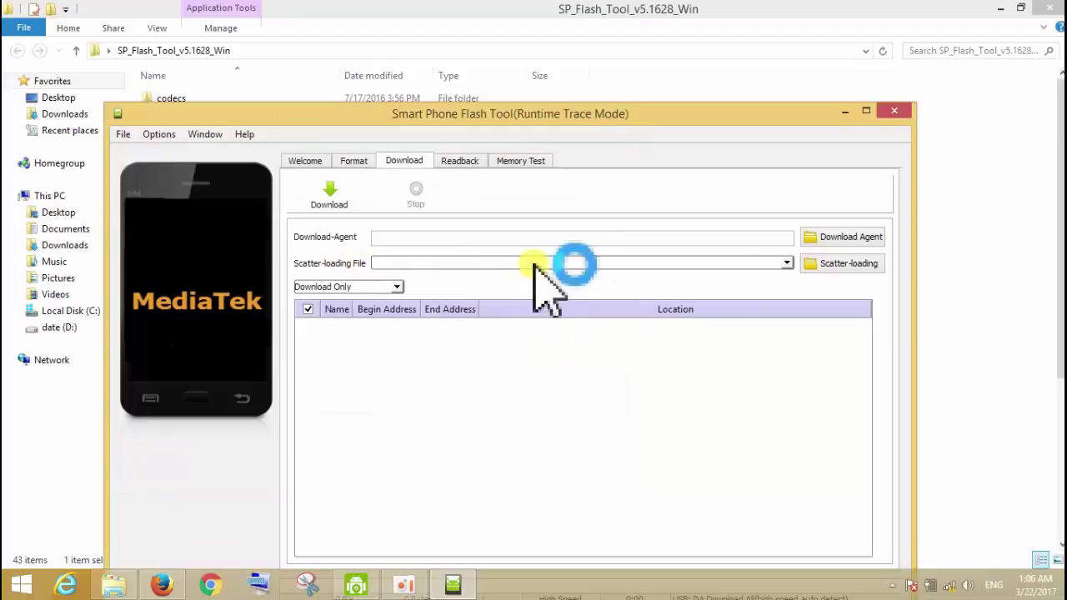
Load MT6735M_Android_scatter from the desktop folder True smart 4G Speedy 4.0 as the scatter-loading file
click(826, 263)
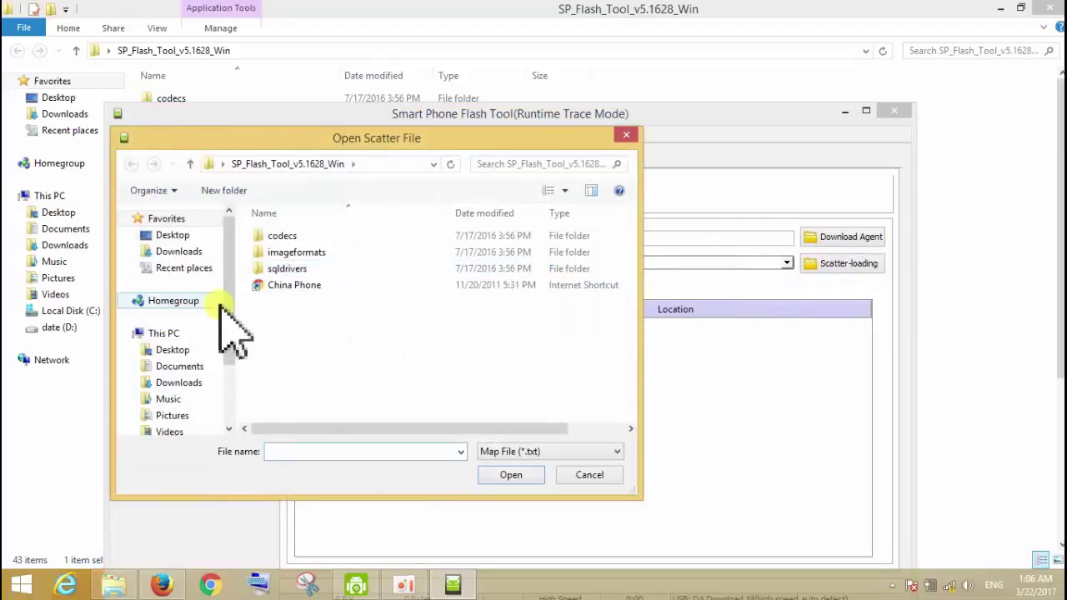
click(140, 235)
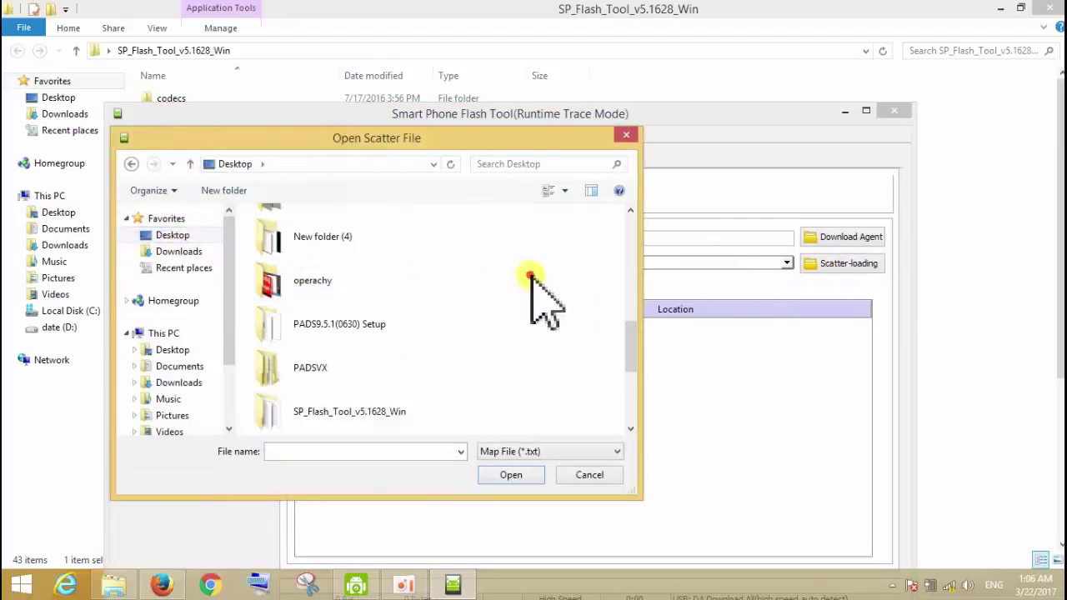
click(344, 414)
scroll(351, 421, down, 3)
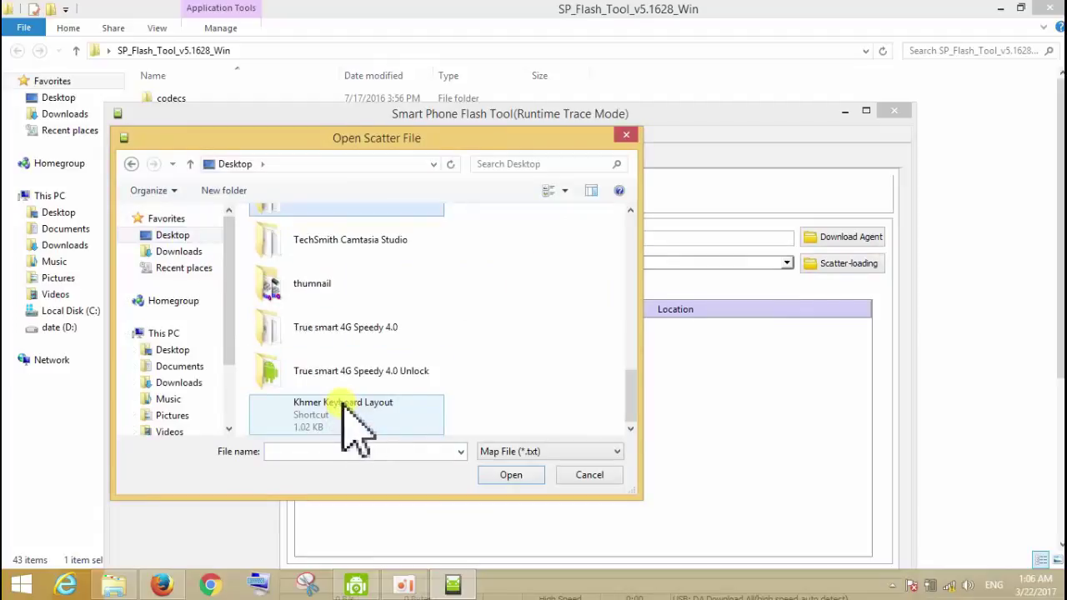
double_click(408, 328)
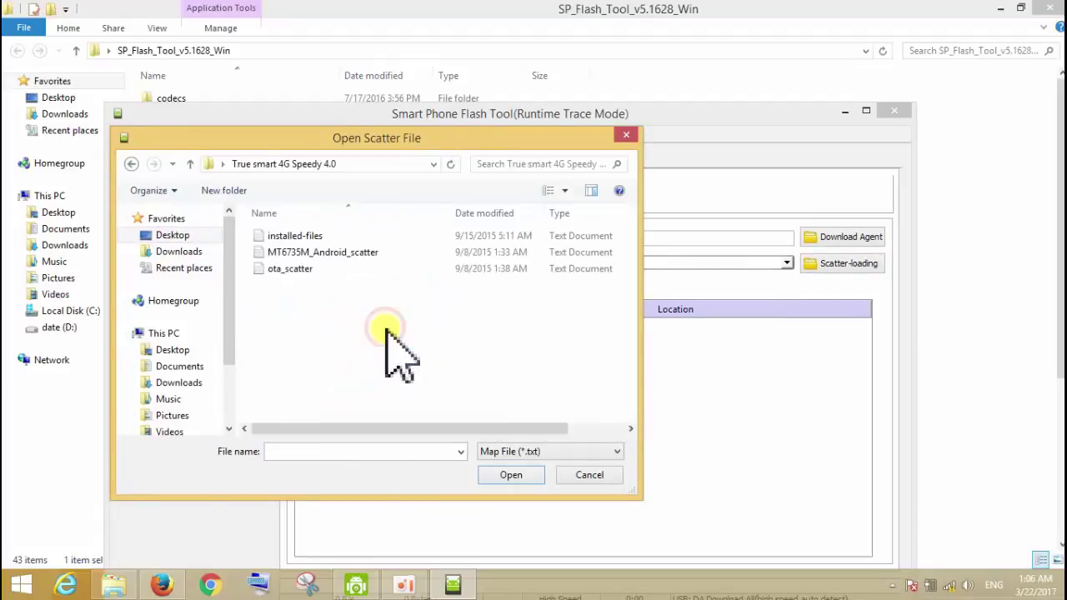
double_click(361, 251)
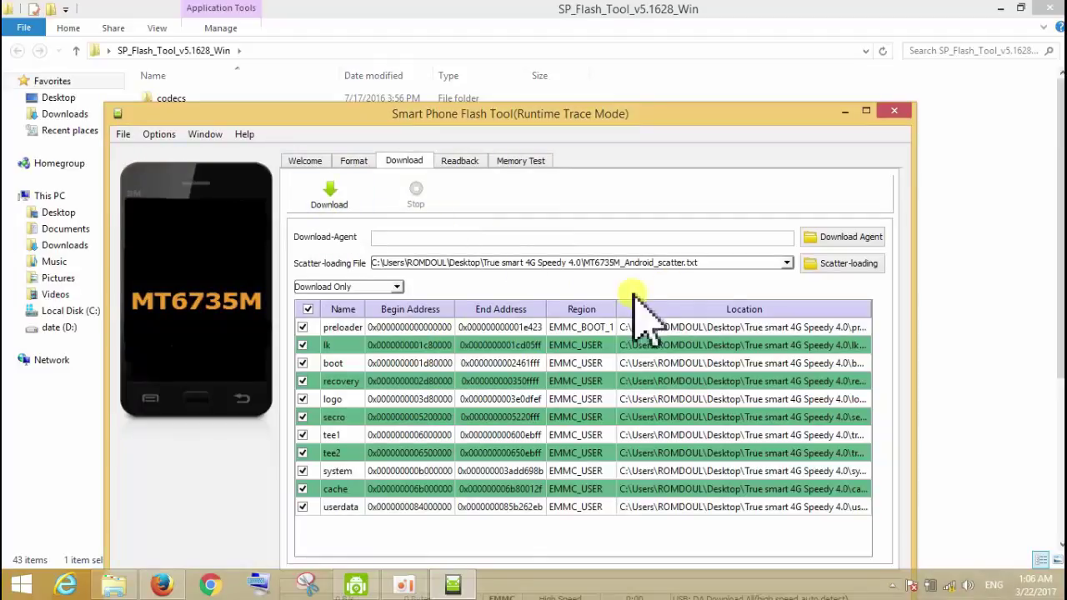
Minimise the folder window and move the Flash Tool window so the phone camera view is uncovered
click(993, 8)
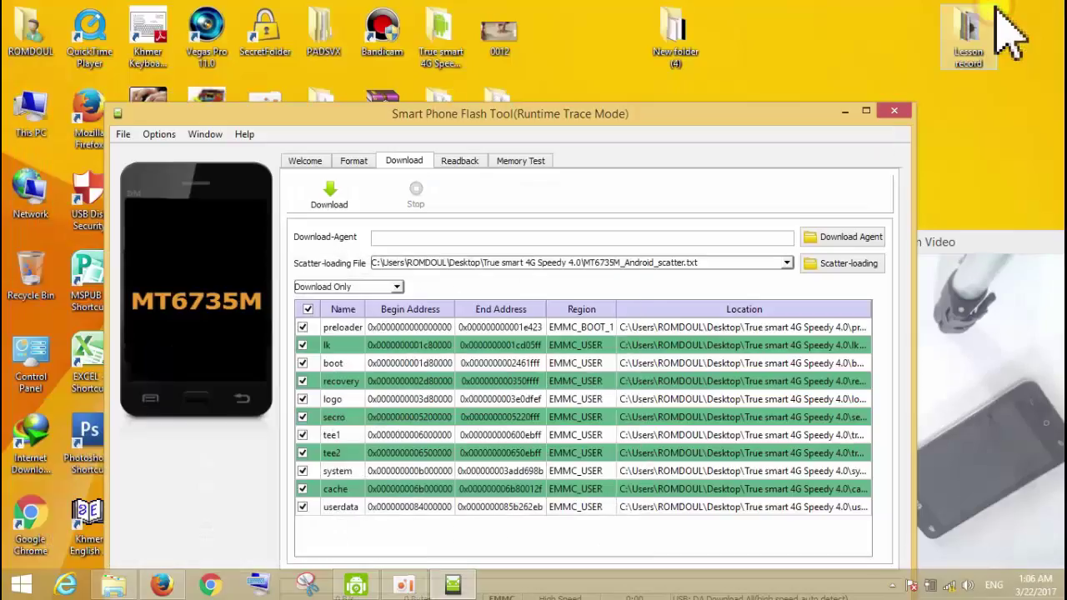
drag(703, 117, 575, 16)
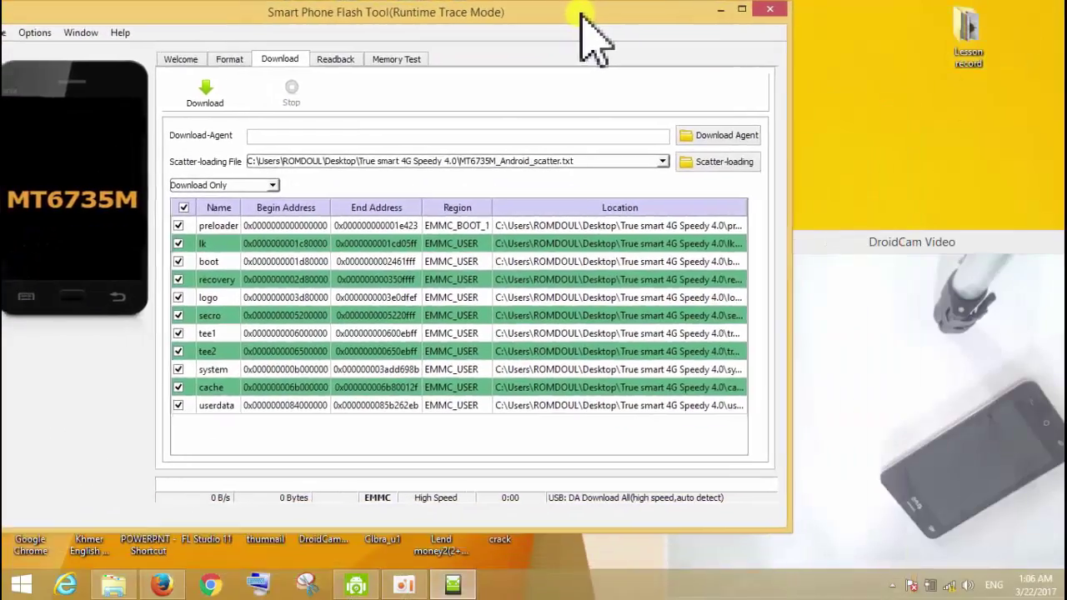
Bring Flash Tool back to the front and try to start the Download Only flash with all partitions selected
click(947, 235)
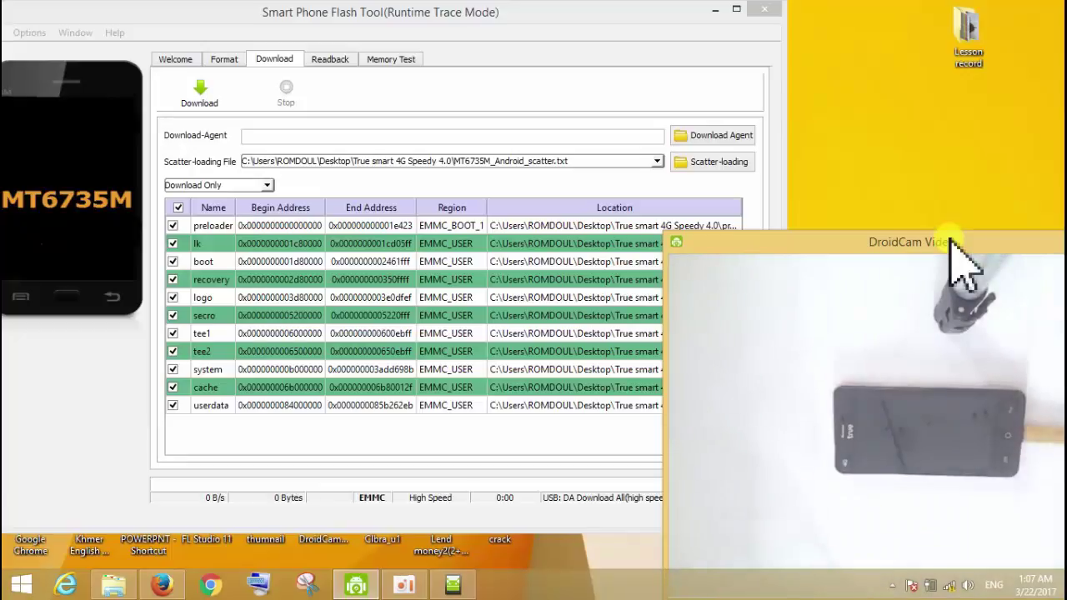
click(607, 99)
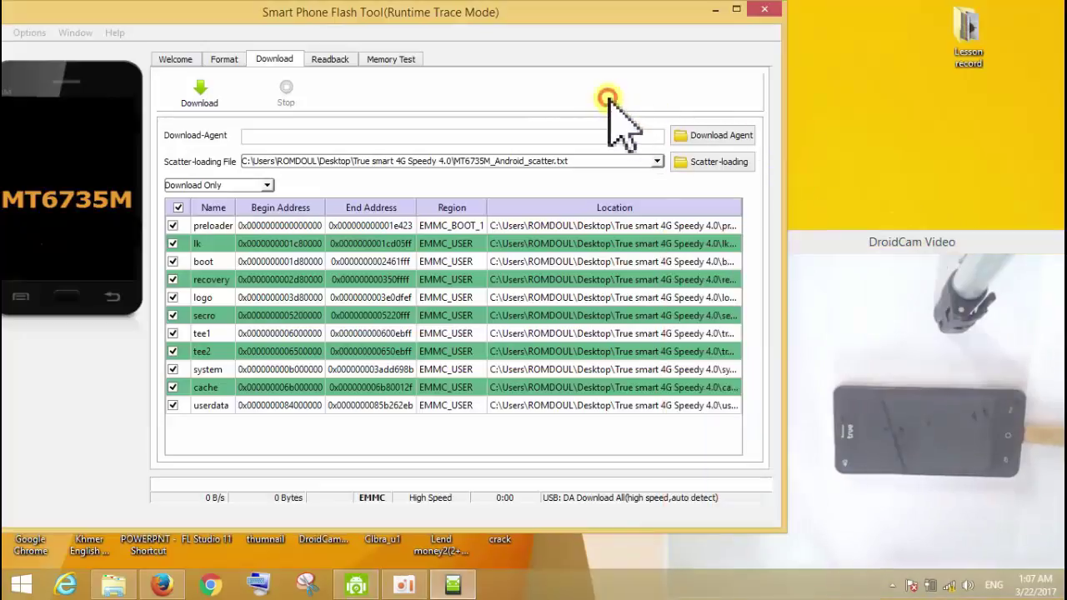
click(203, 95)
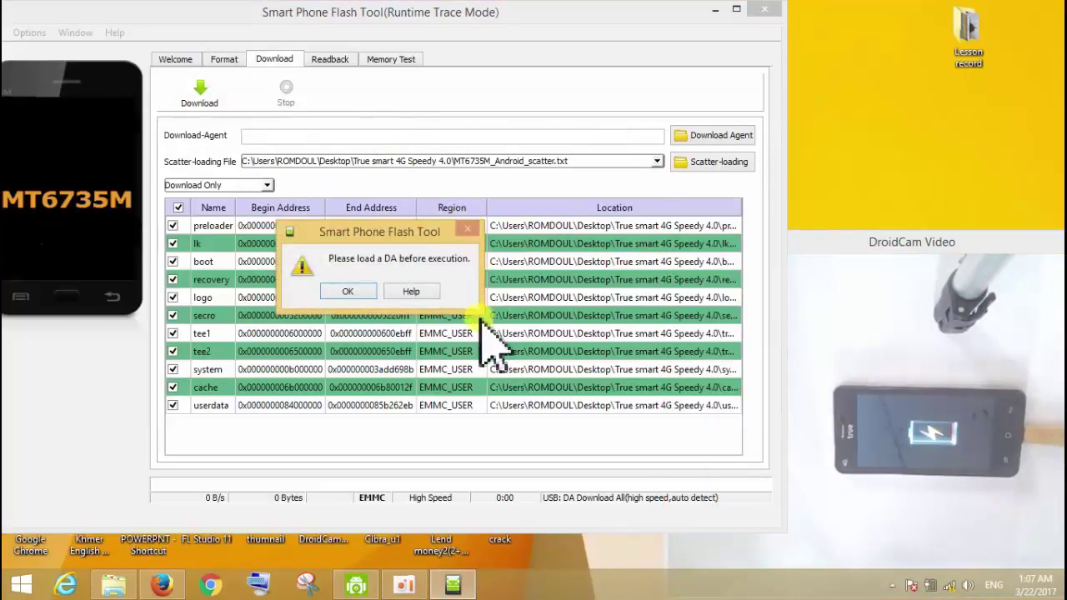
Load DA_PL.bin from the desktop folder SP_Flash_Tool_v5.1628_Win as the download agent file
click(350, 292)
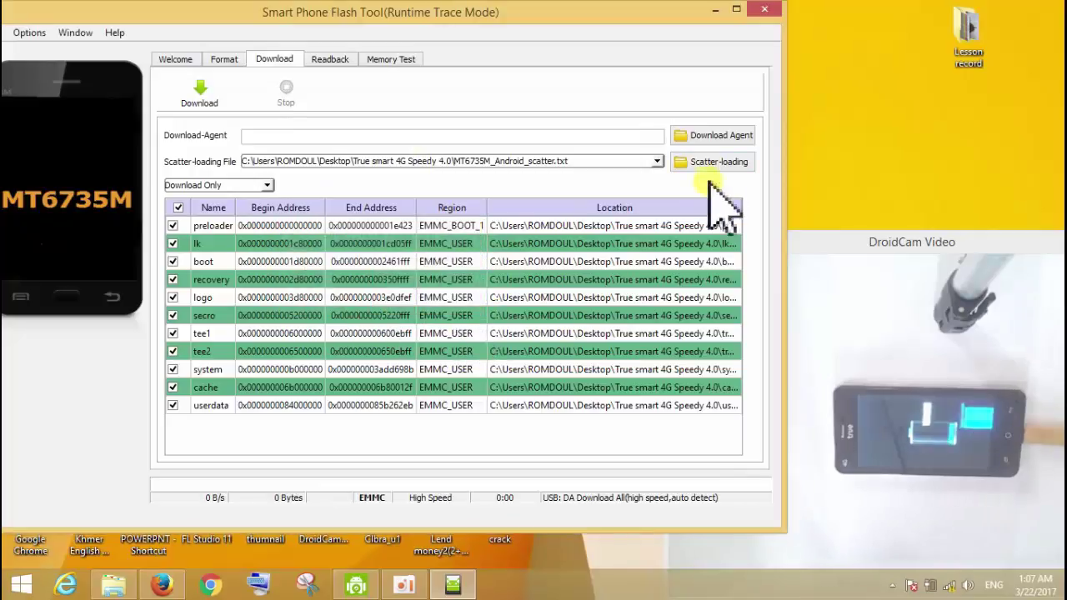
click(717, 136)
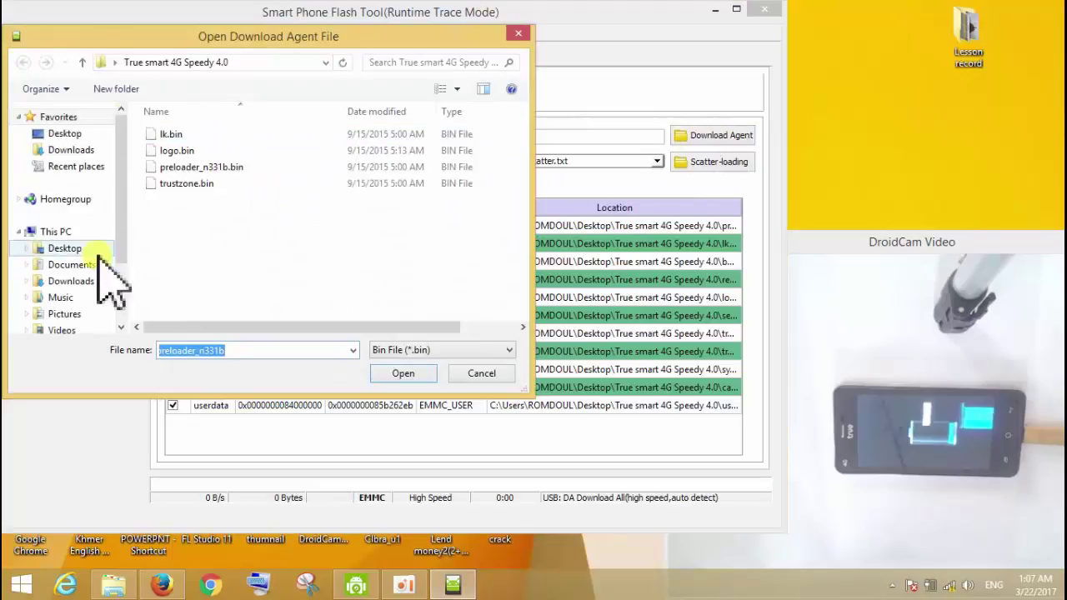
click(72, 152)
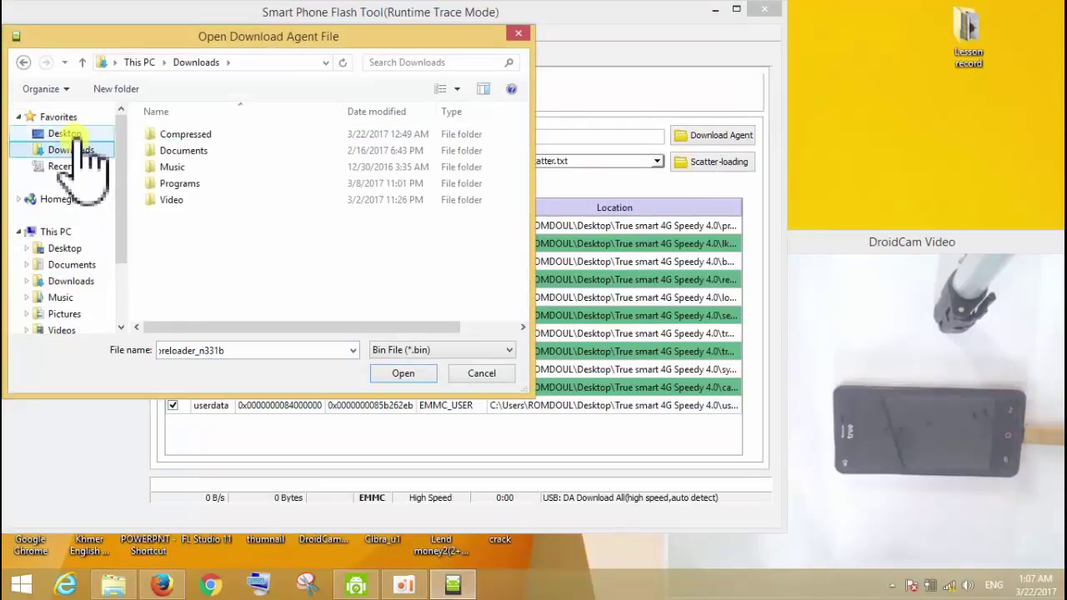
click(60, 135)
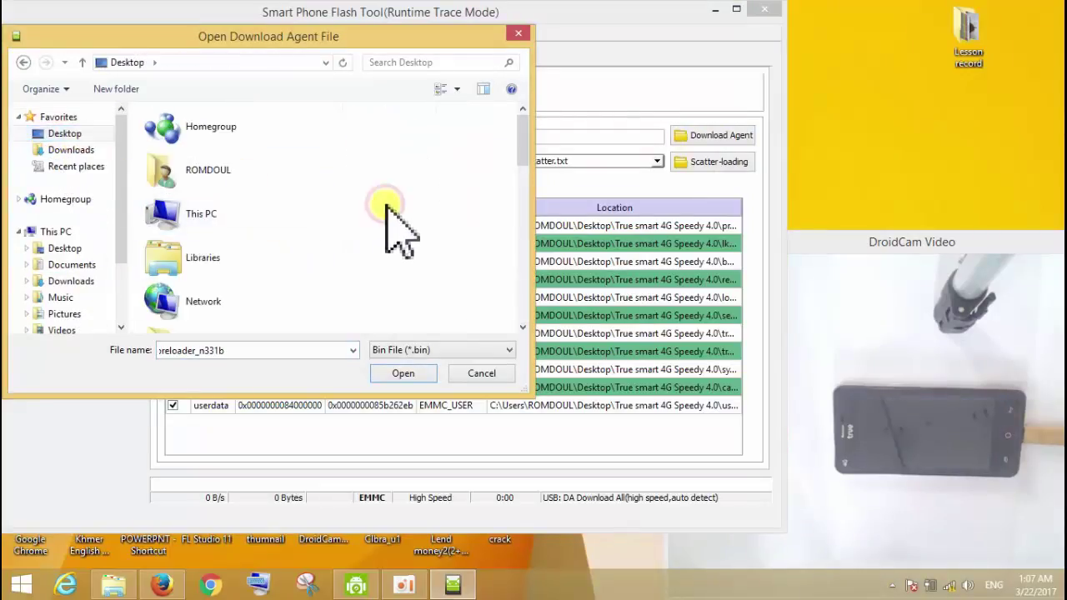
scroll(398, 231, down, 3)
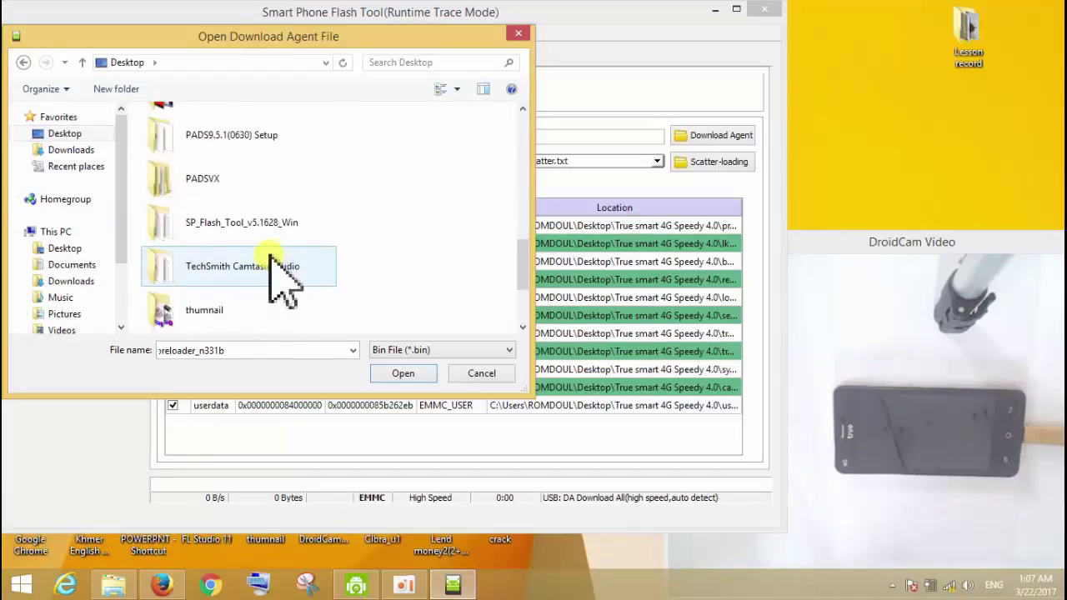
double_click(238, 223)
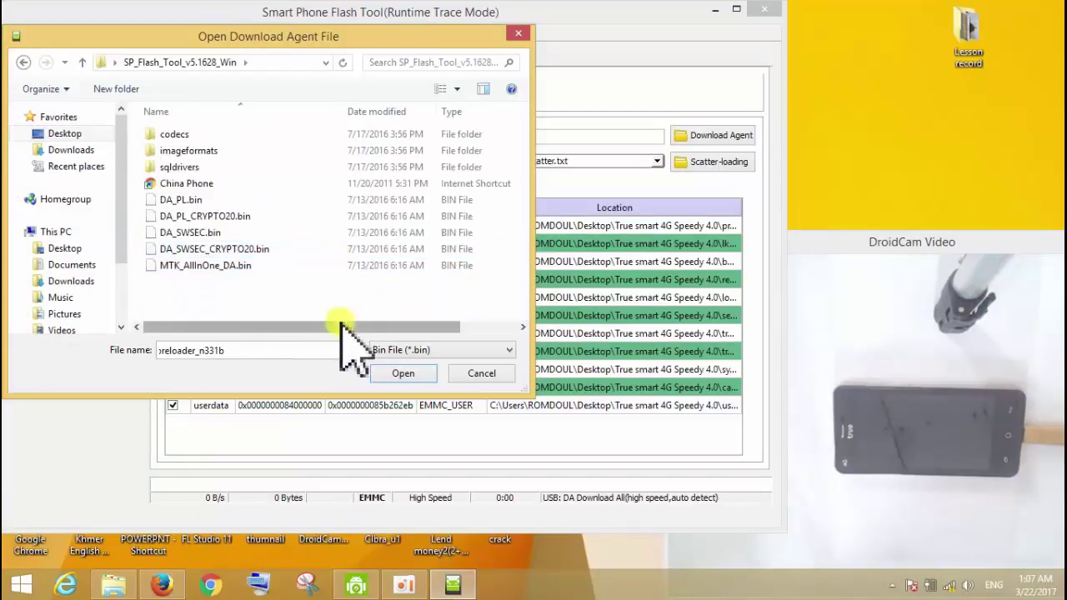
click(167, 202)
double_click(167, 201)
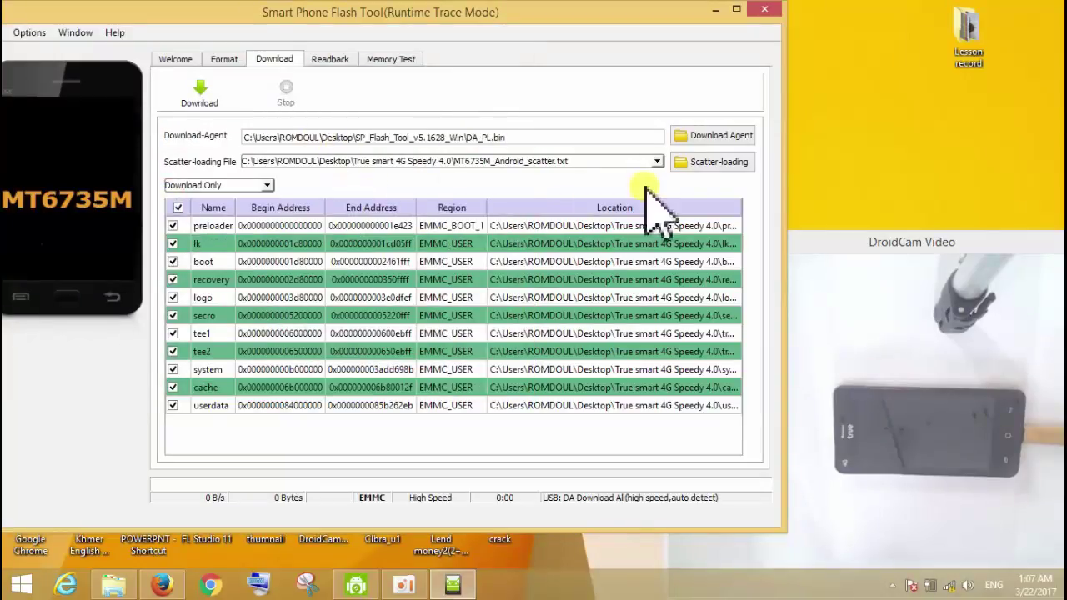
Try to flash the phone in Download Only mode with the DA_PL.bin agent, keeping the phone camera view in front
click(199, 93)
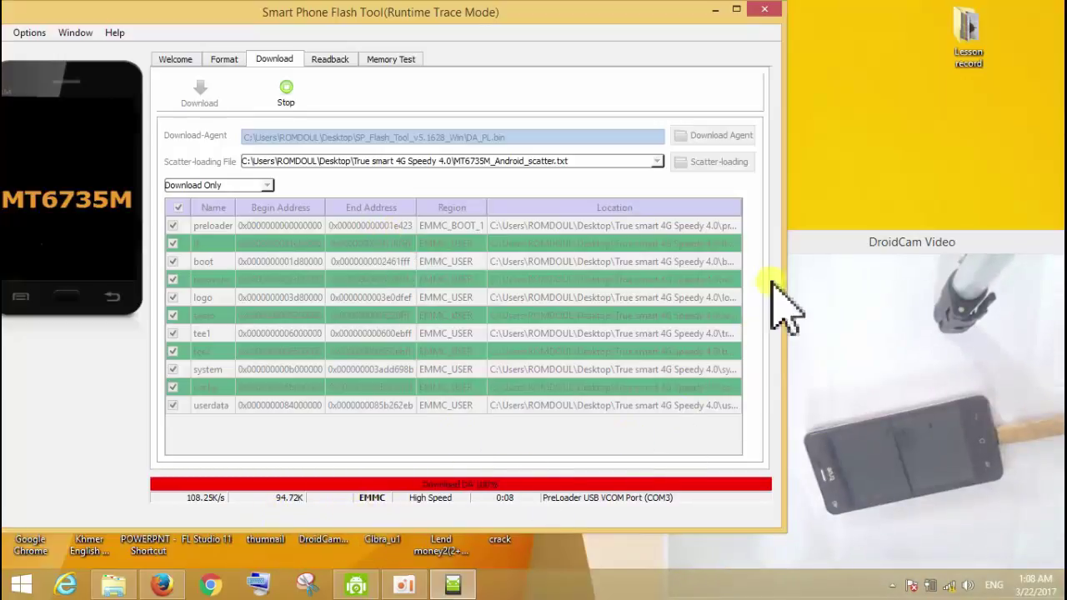
click(821, 245)
drag(789, 241, 828, 209)
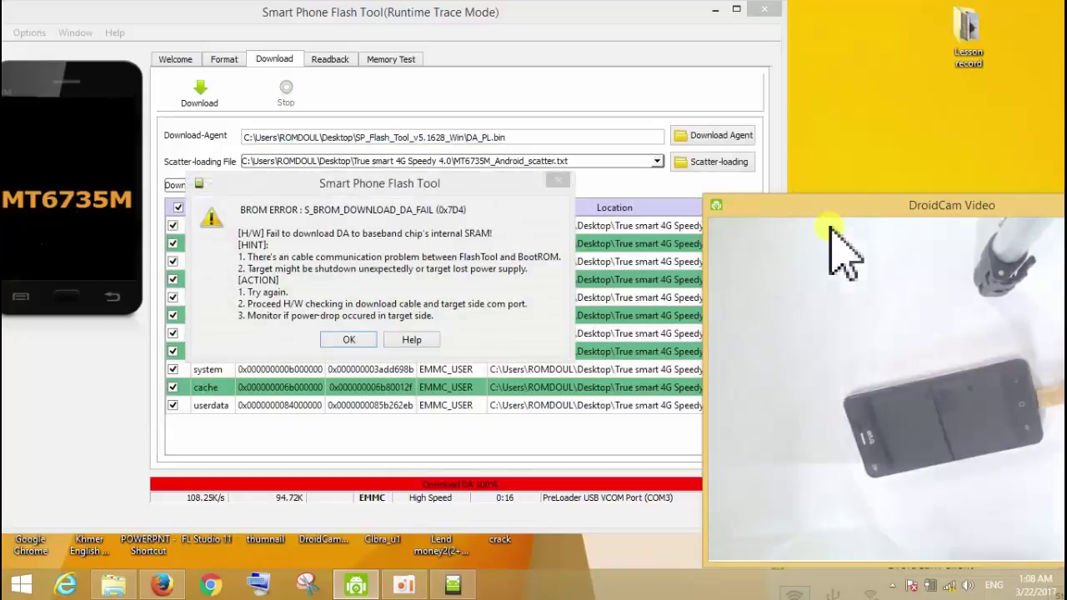
click(355, 340)
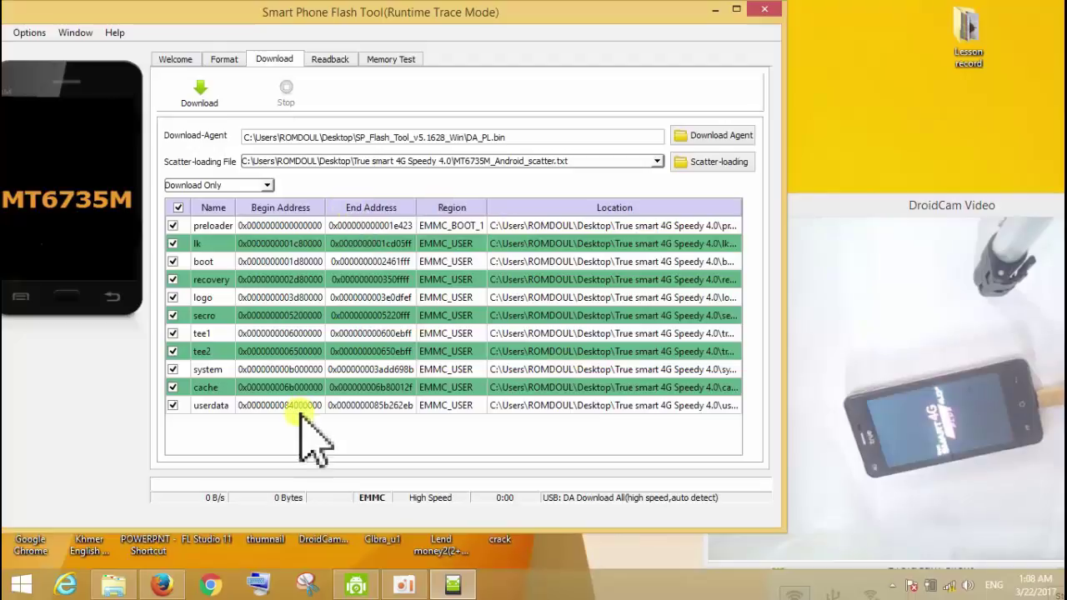
Switch the download mode to Firmware Upgrade and try to flash all partitions again
click(267, 186)
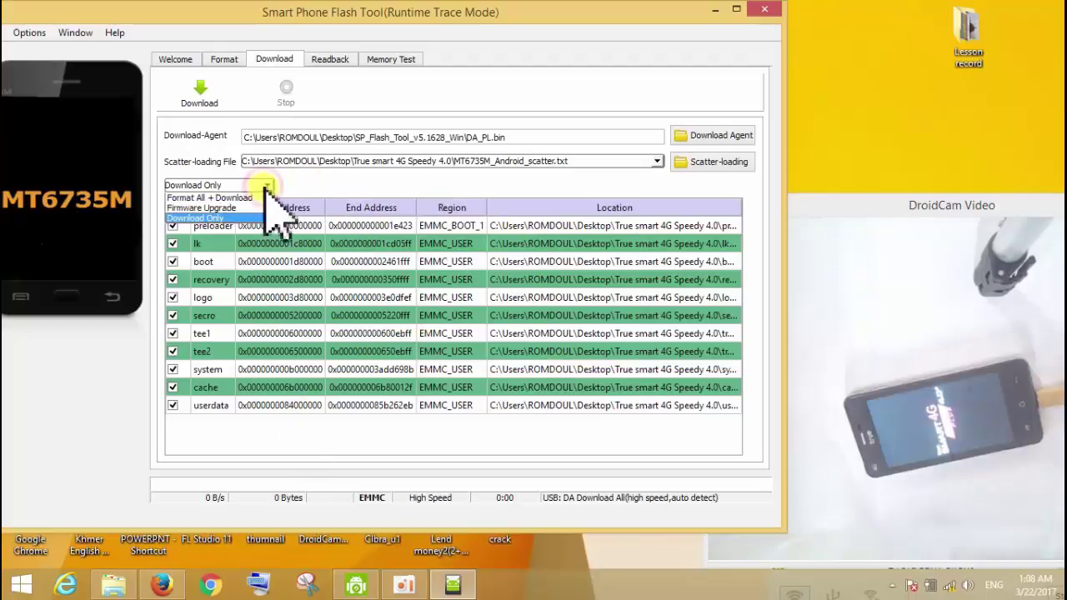
click(229, 207)
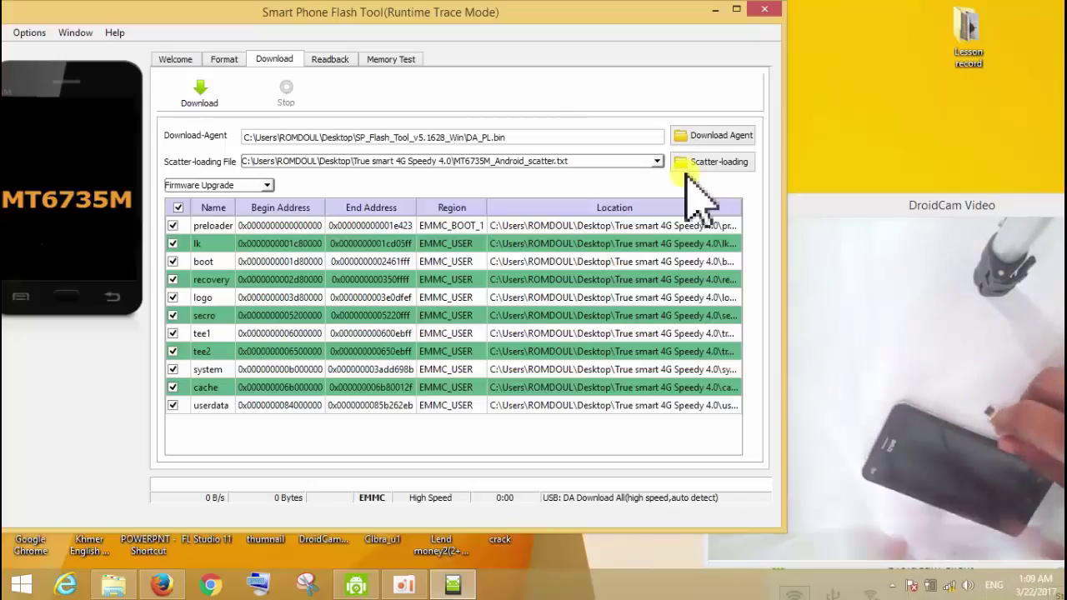
click(200, 92)
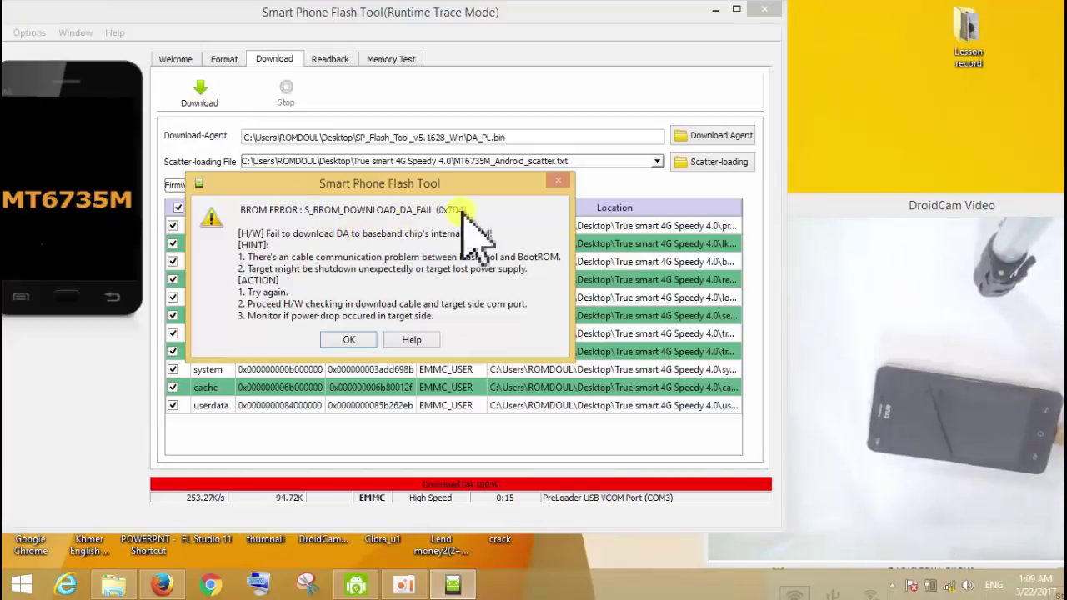
click(350, 339)
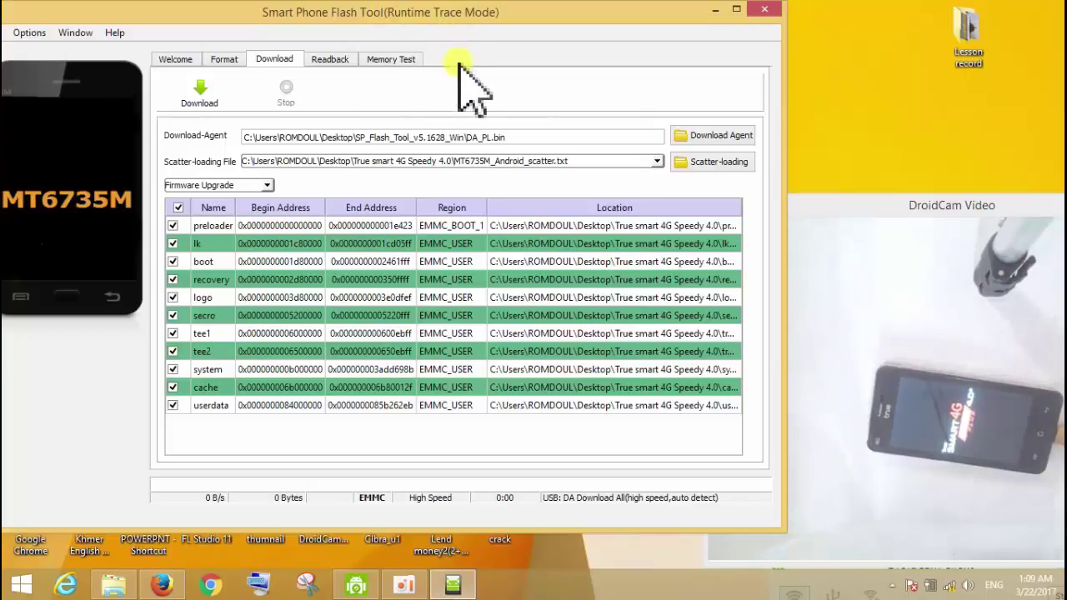
Look through the Readback, Format and Welcome pages, and return to the download settings
click(419, 60)
click(334, 60)
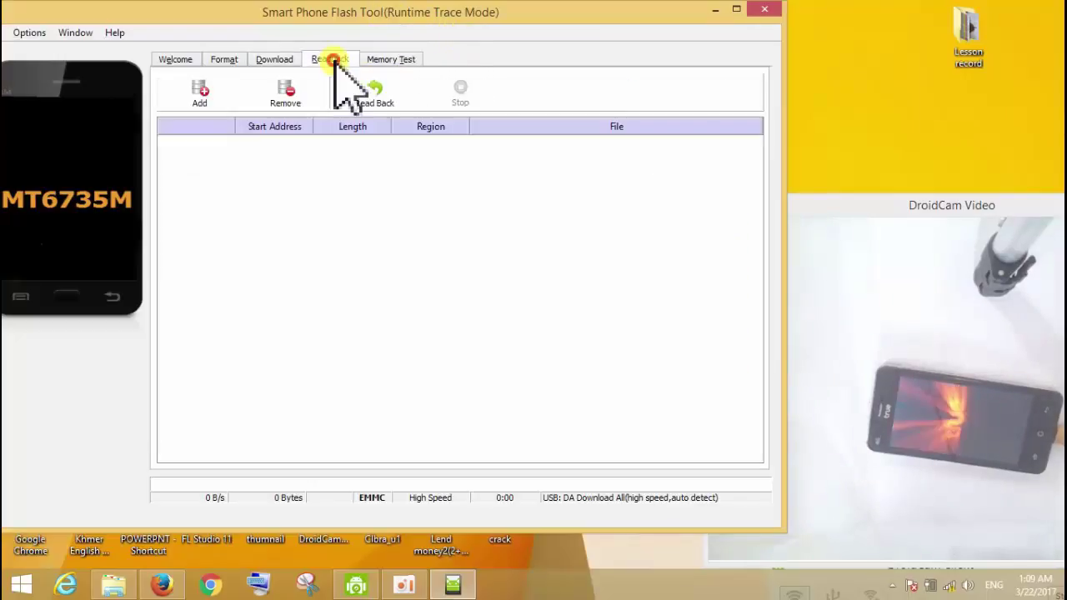
click(274, 60)
click(224, 60)
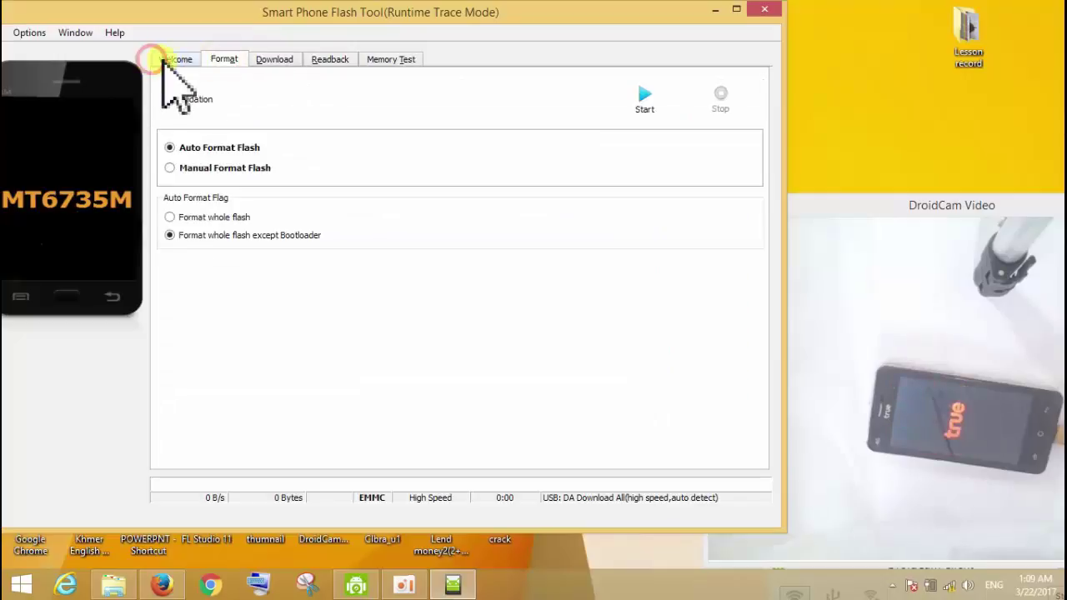
click(164, 61)
click(227, 60)
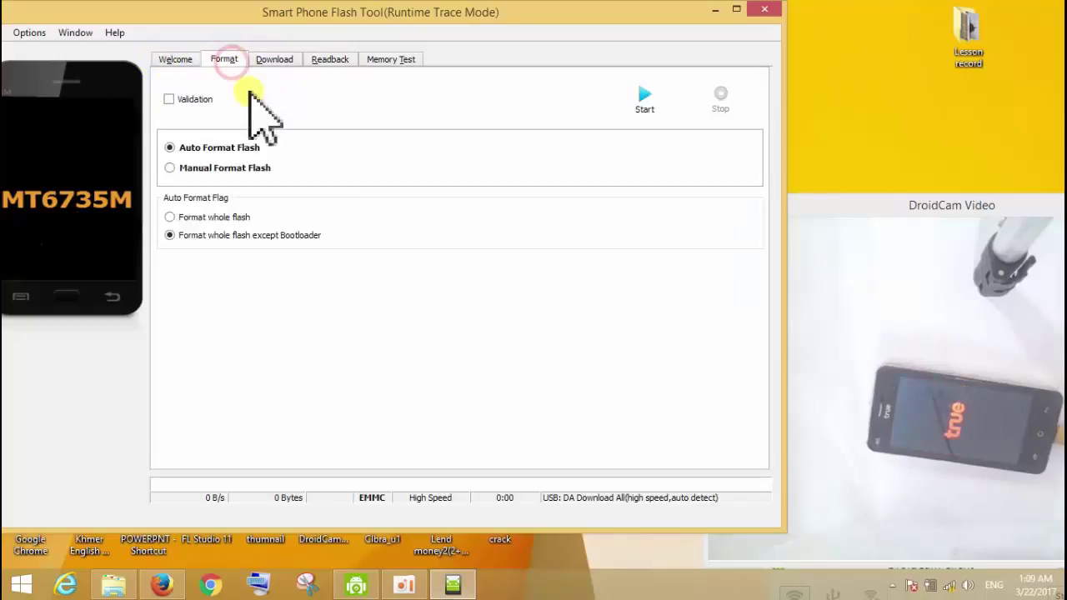
click(187, 60)
click(277, 60)
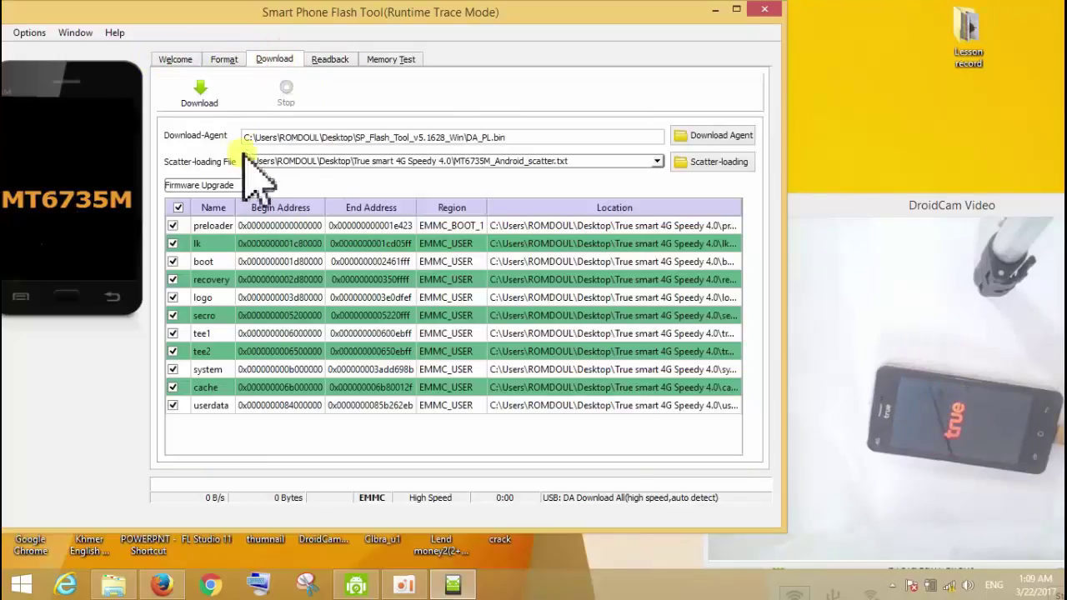
Switch the download mode to Format All + Download and try to flash the phone with all partitions selected
click(219, 182)
click(221, 200)
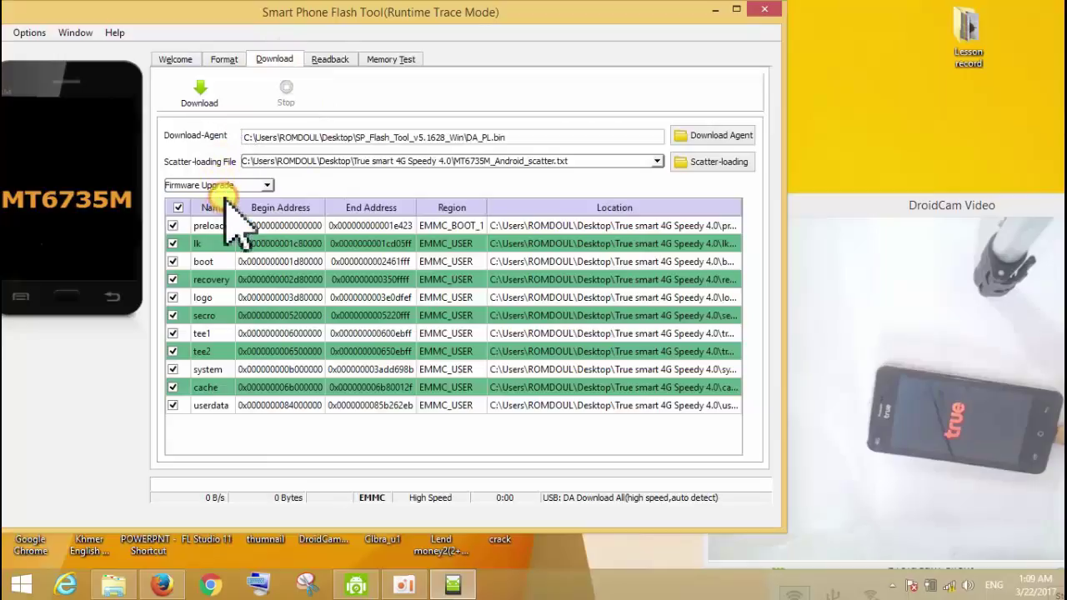
click(204, 93)
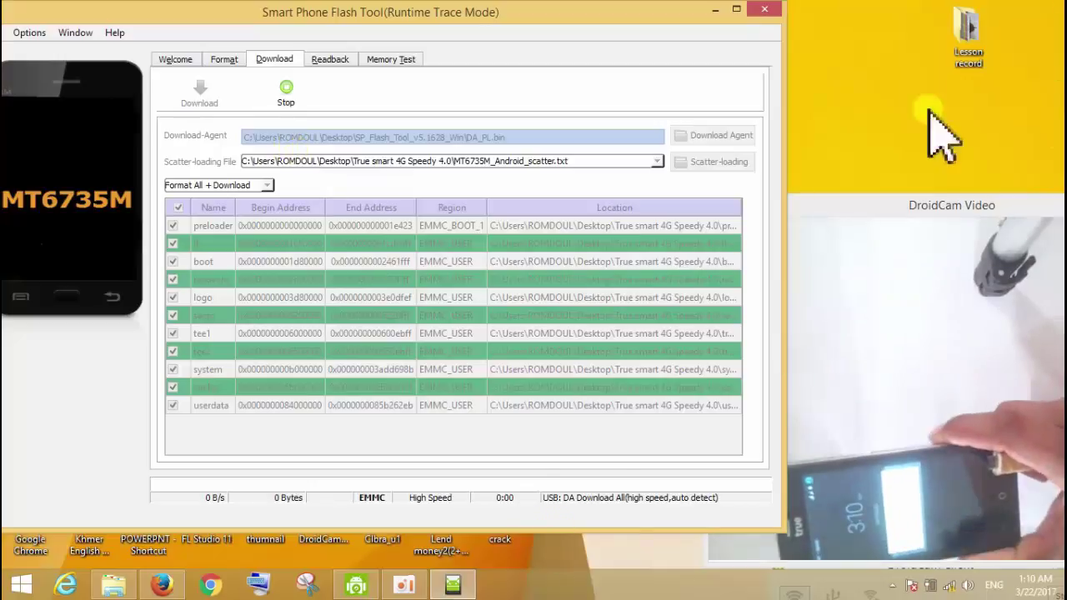
click(873, 207)
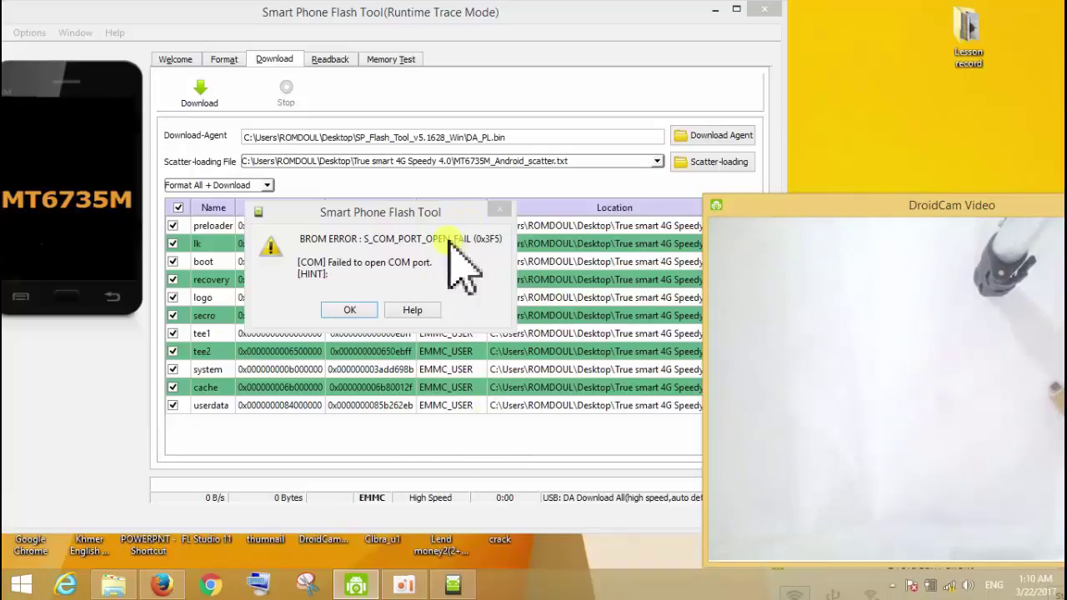
click(360, 309)
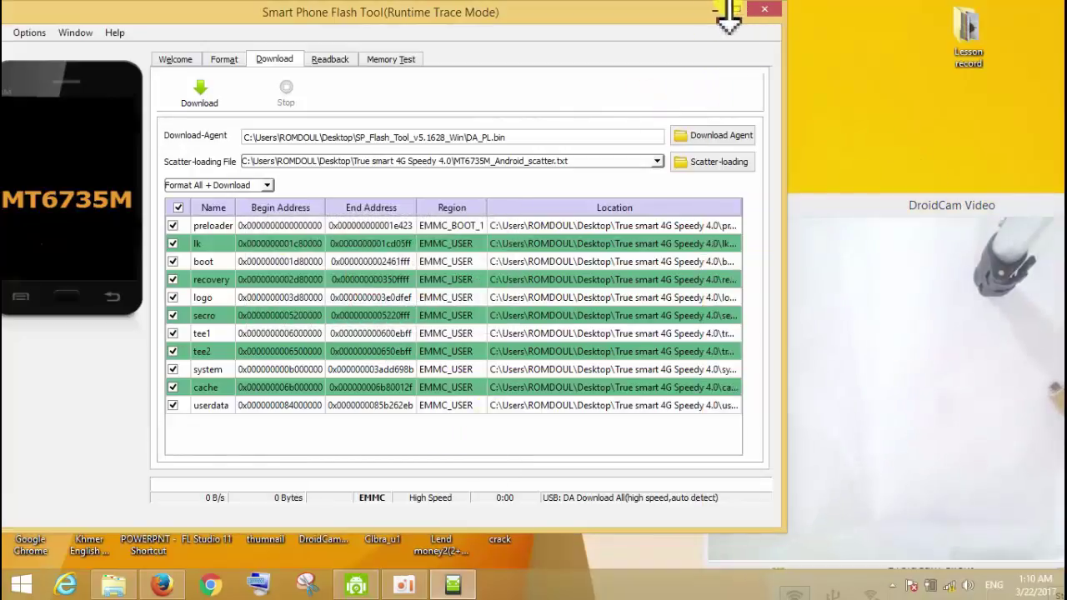
Close Flash Tool and the DroidCam video window
click(764, 9)
drag(875, 220, 706, 171)
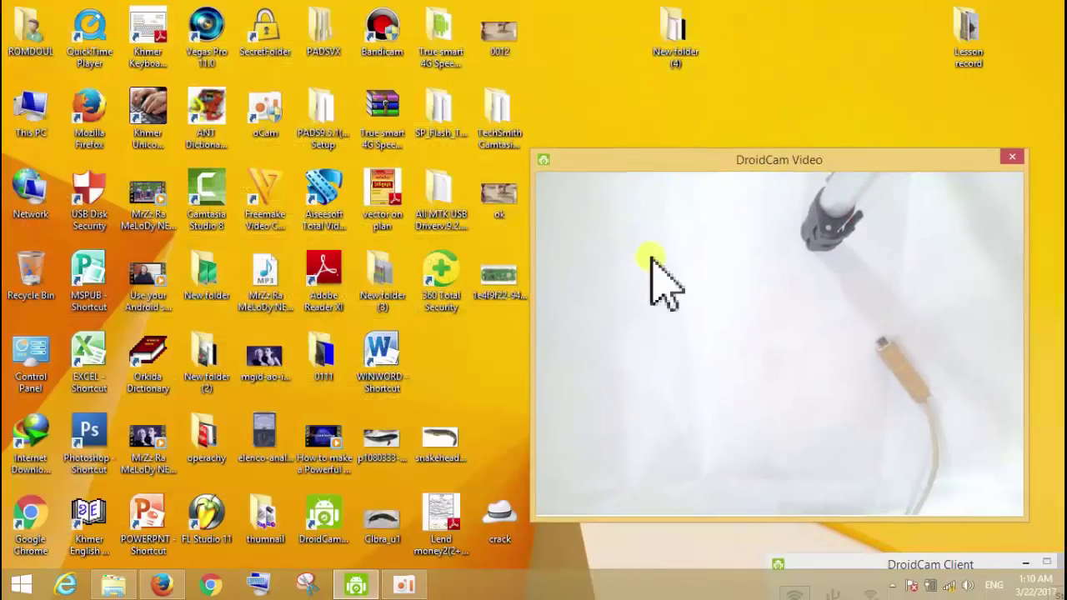
click(1010, 156)
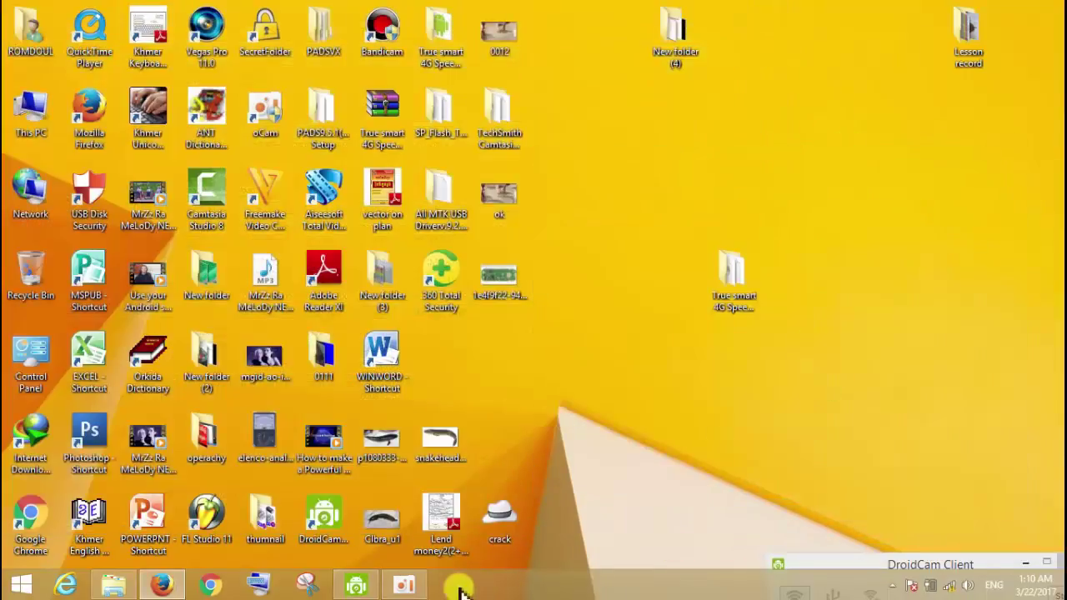
click(406, 586)
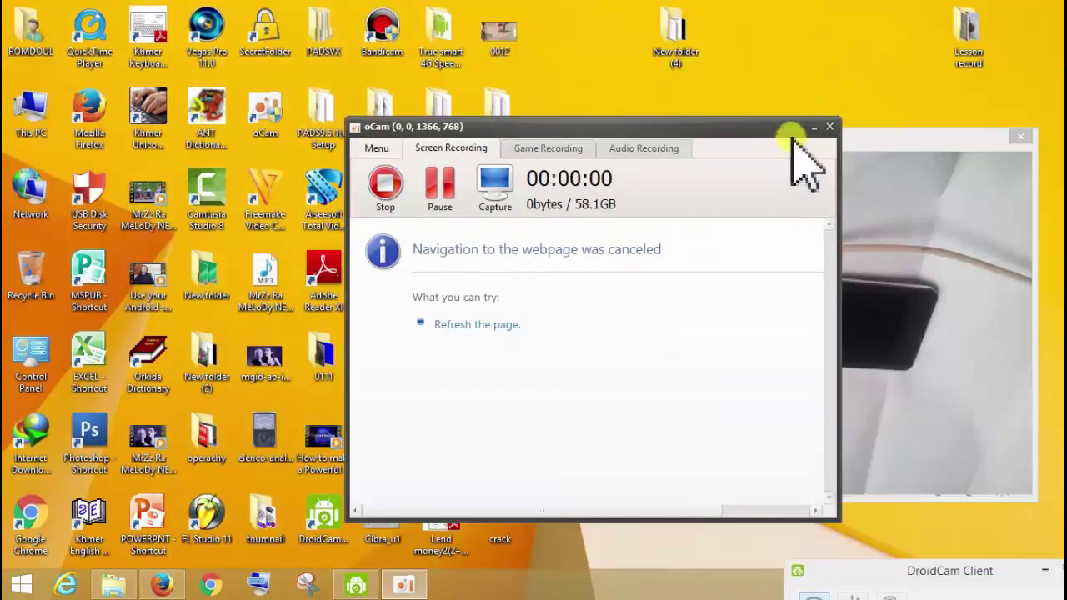
click(809, 126)
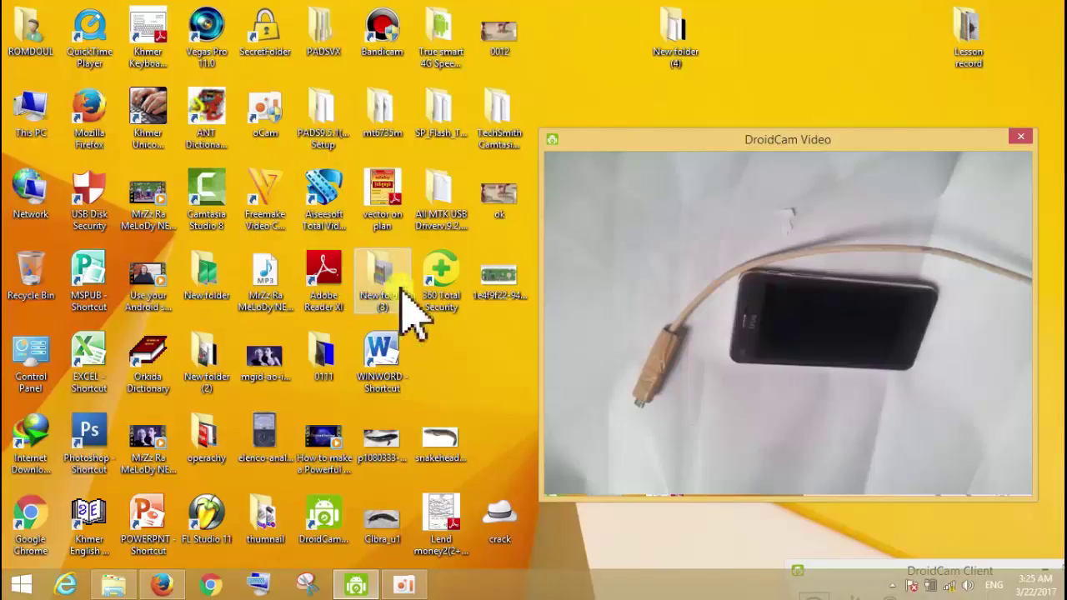
Run flash_tool as administrator from the desktop folder SP_Flash_Tool_v5.1628_Win and minimise the folder window
click(444, 154)
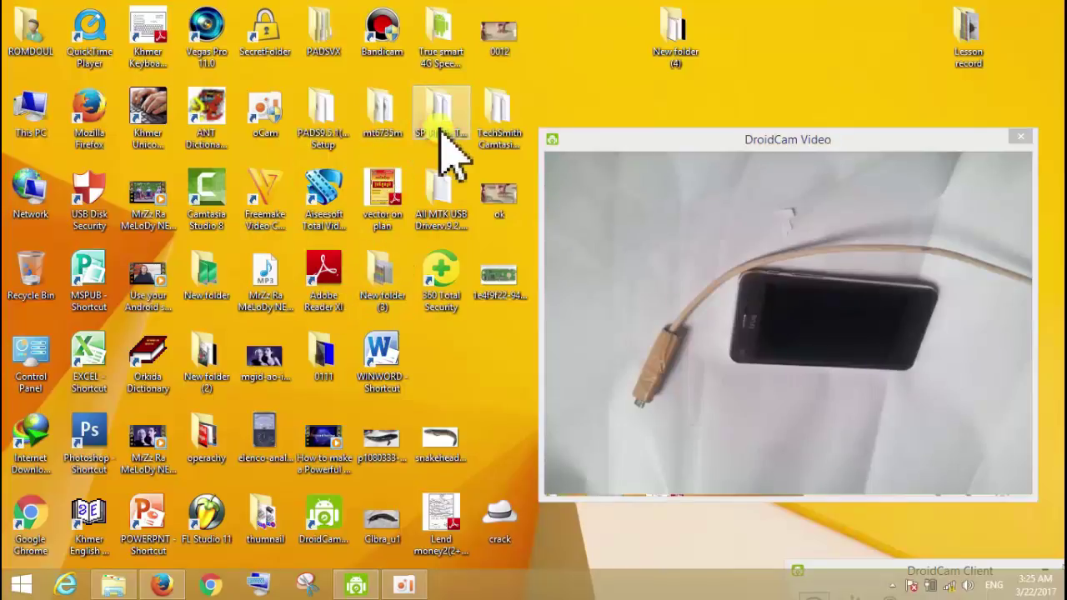
double_click(444, 154)
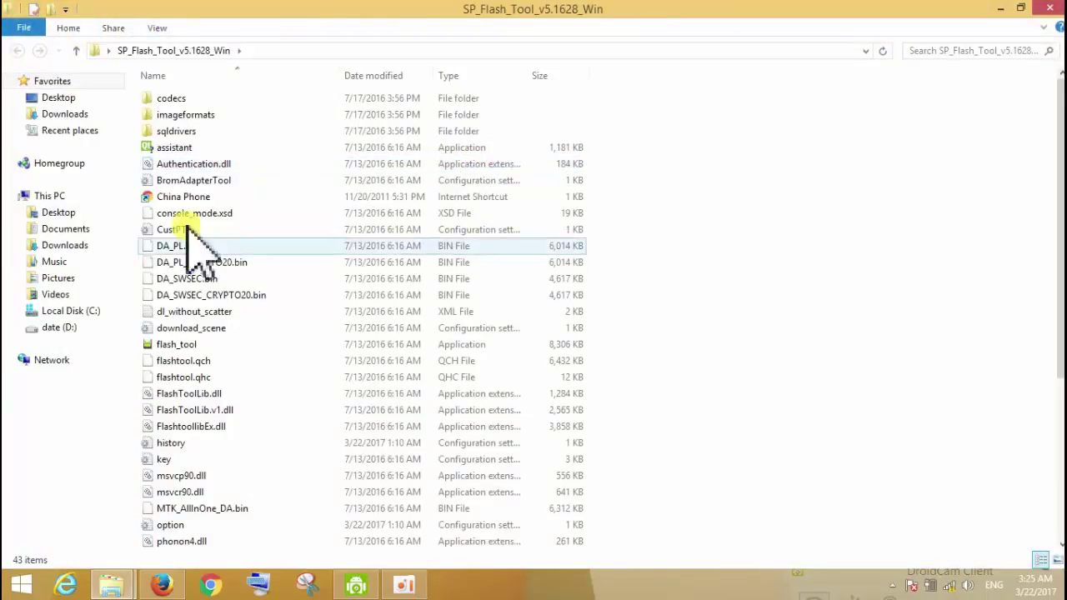
click(180, 345)
right_click(181, 345)
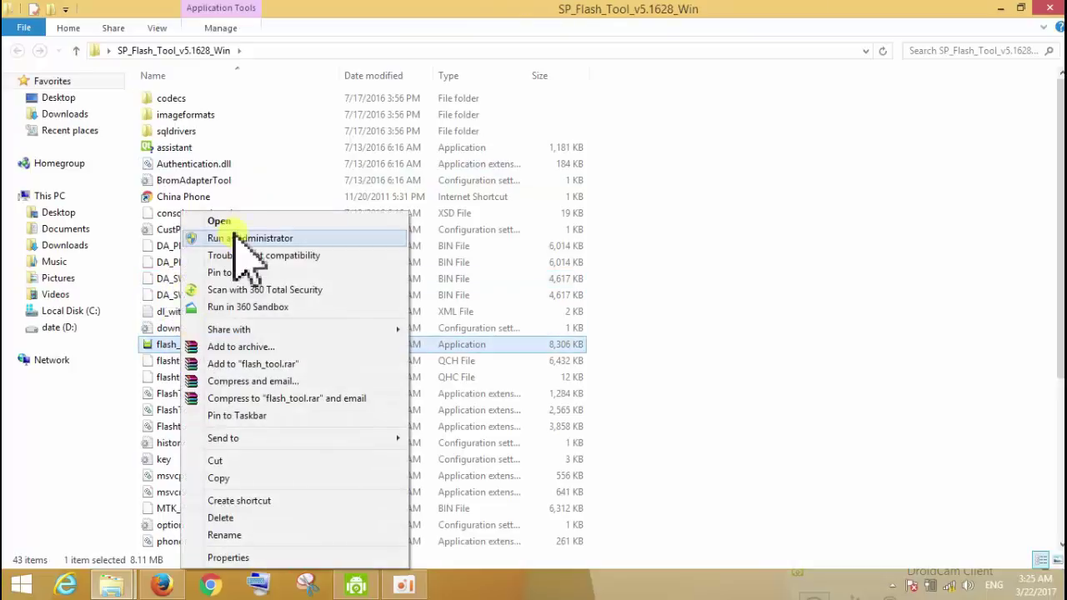
click(237, 238)
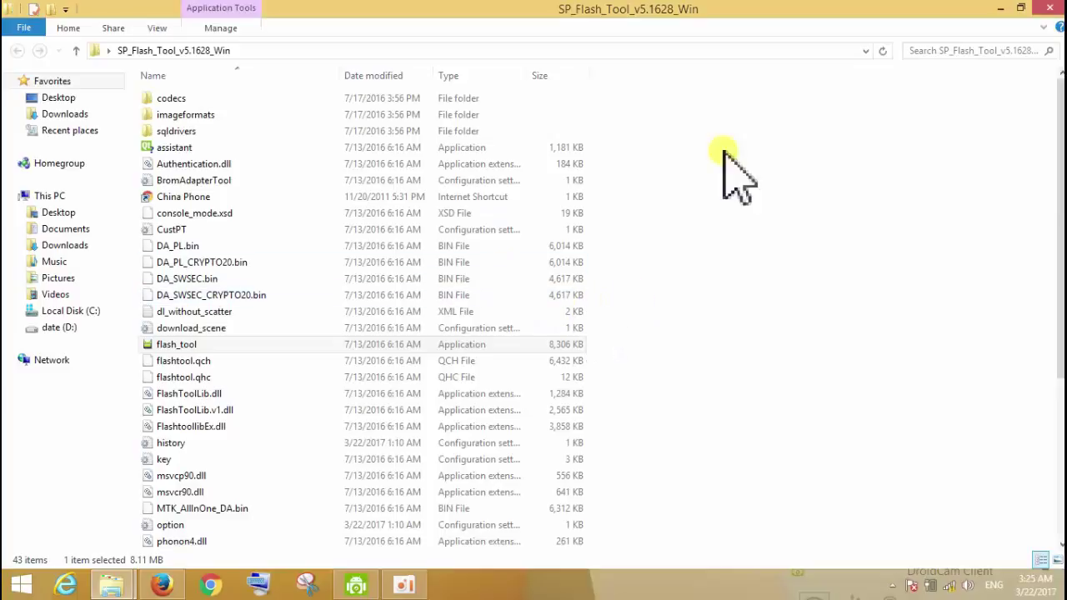
click(1003, 9)
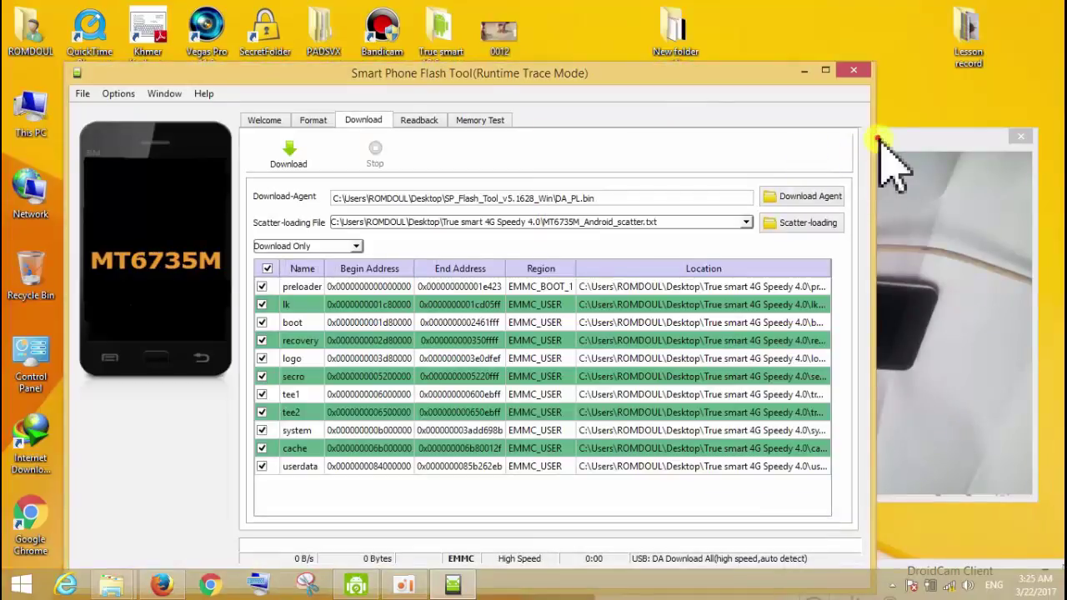
Arrange the Flash Tool and DroidCam video windows so the download settings and the phone camera view are both visible
click(942, 160)
click(676, 70)
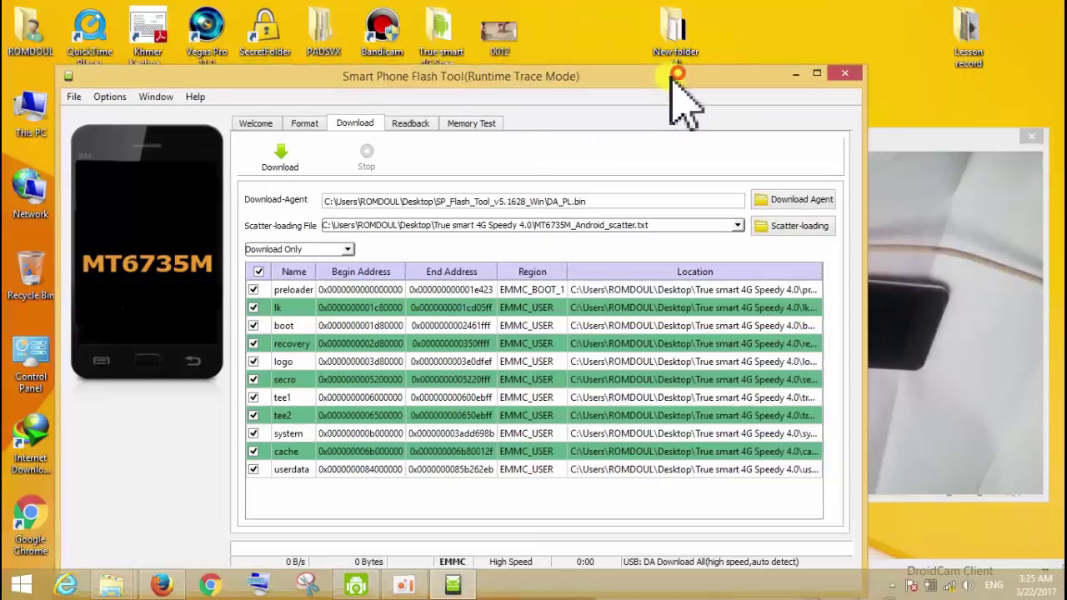
drag(671, 78, 562, 1)
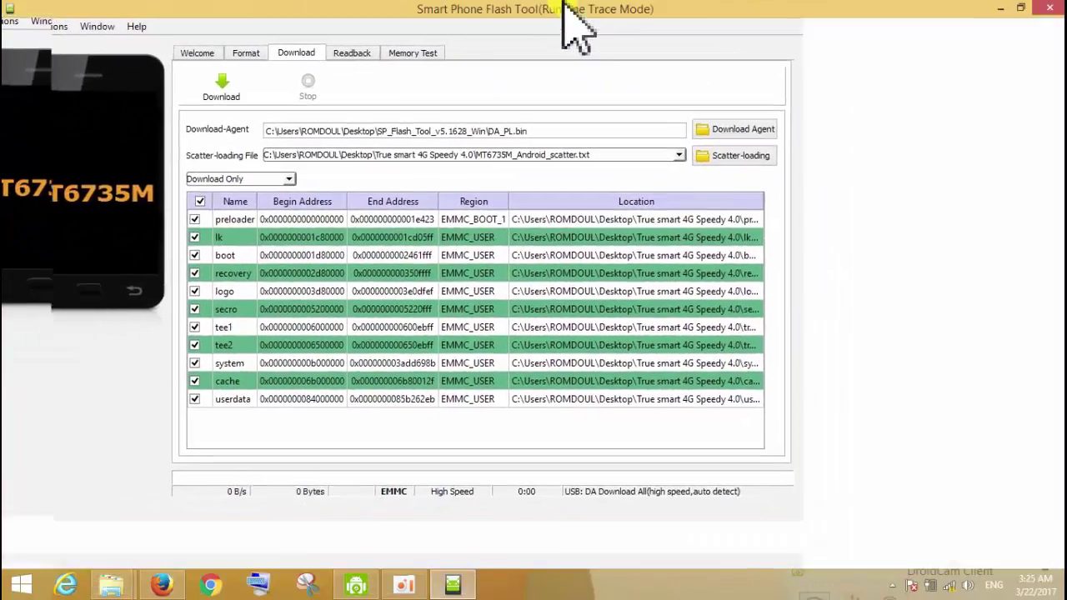
drag(942, 13, 608, 35)
click(899, 140)
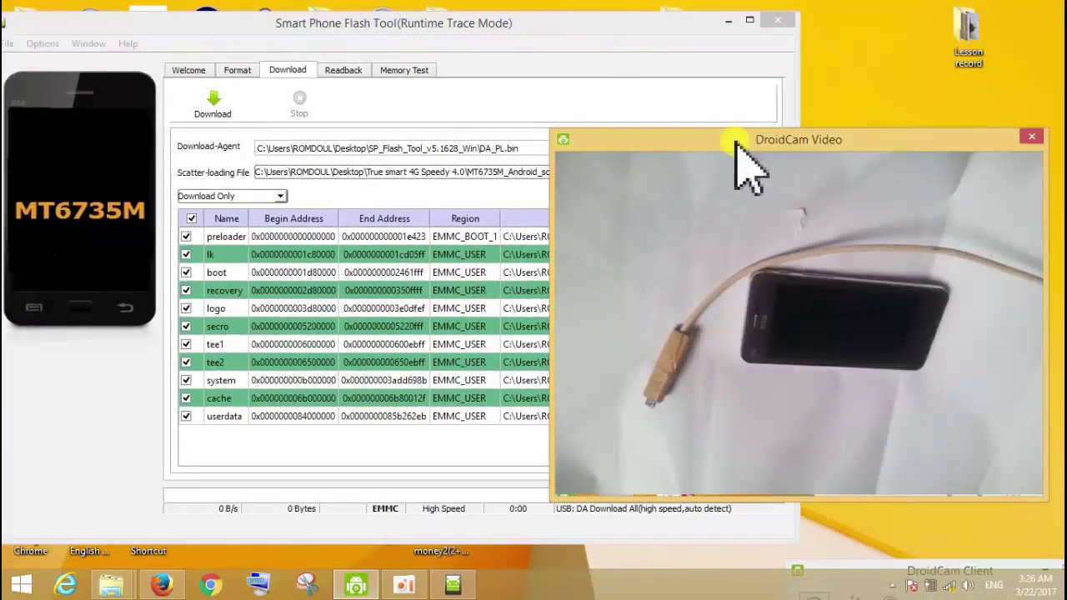
drag(741, 142, 853, 179)
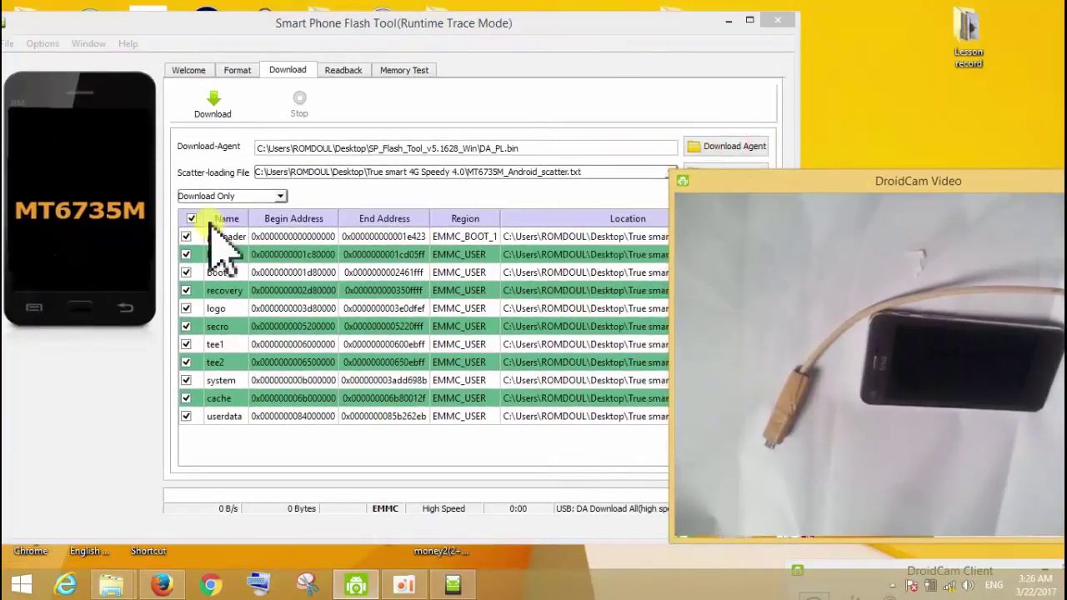
Load MT6735M_Android_scatter from the desktop folder mt6735m as the scatter-loading file
drag(723, 190, 736, 214)
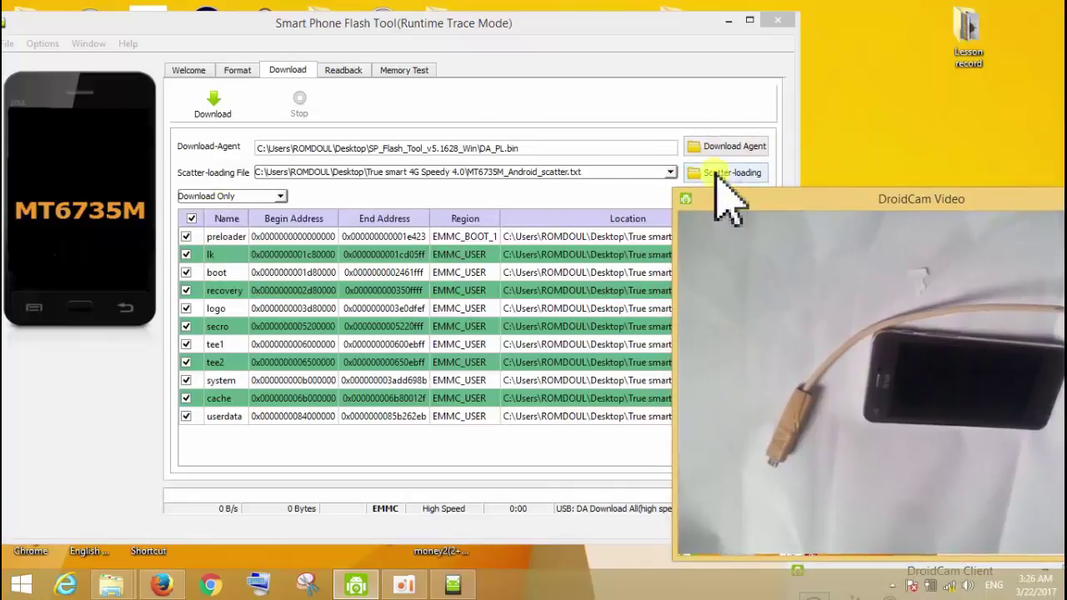
click(718, 175)
click(573, 176)
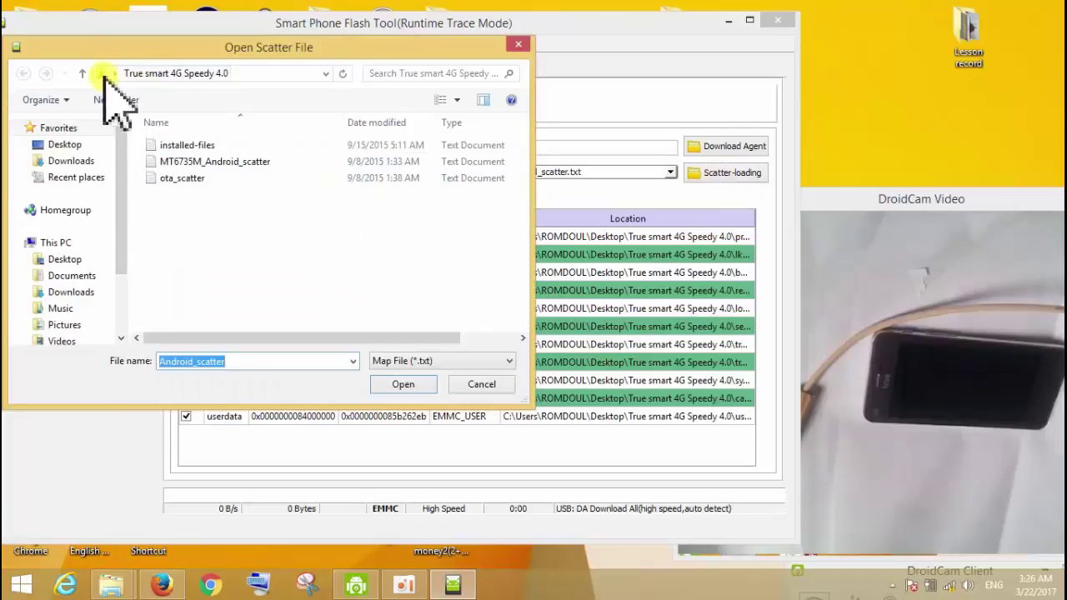
click(103, 75)
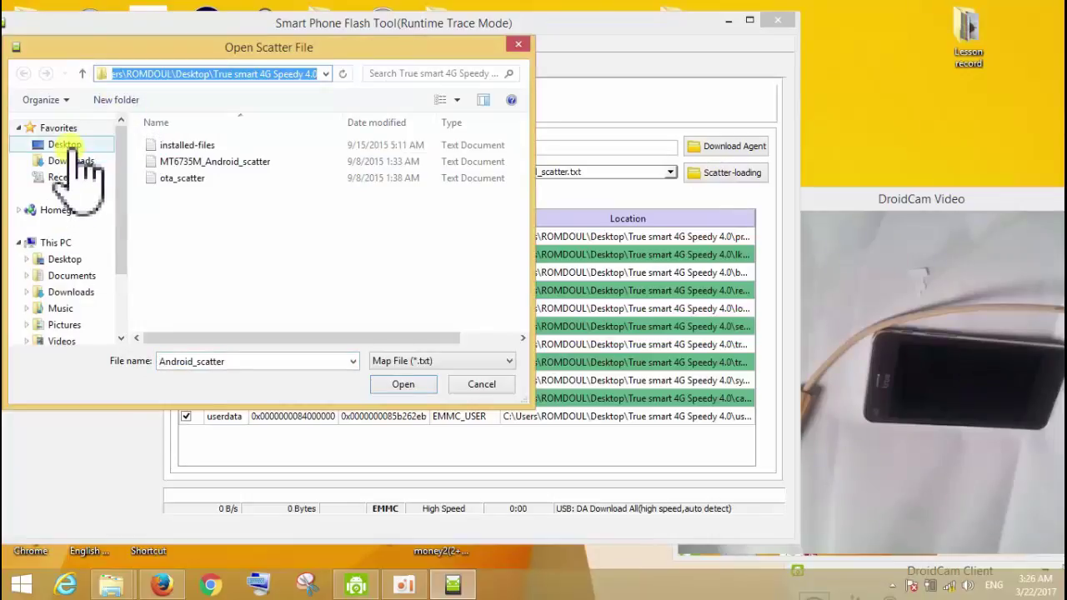
click(65, 145)
scroll(292, 250, down, 5)
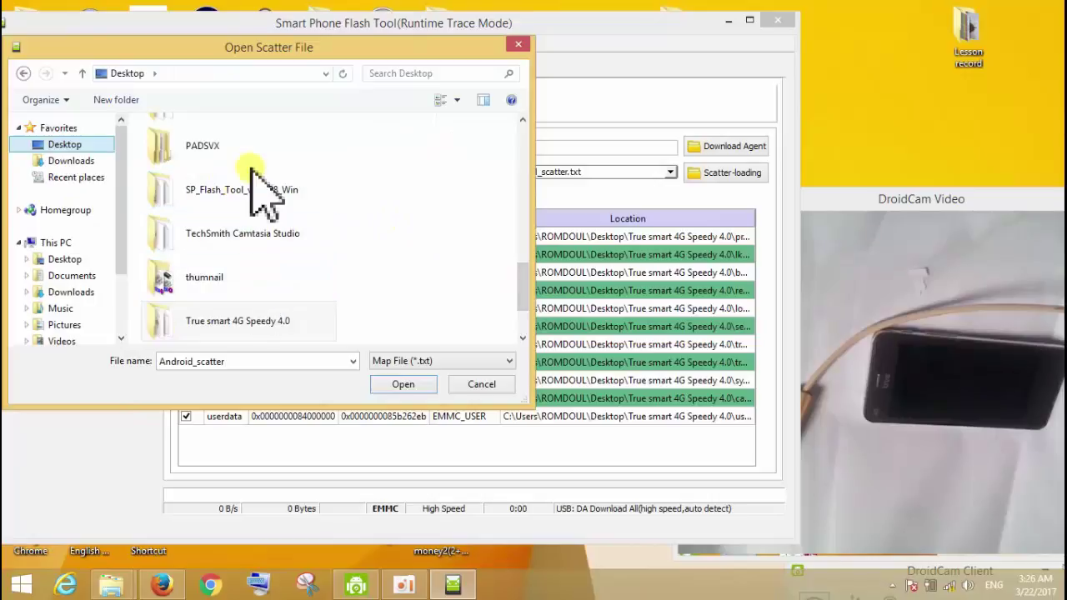
scroll(399, 221, down, 2)
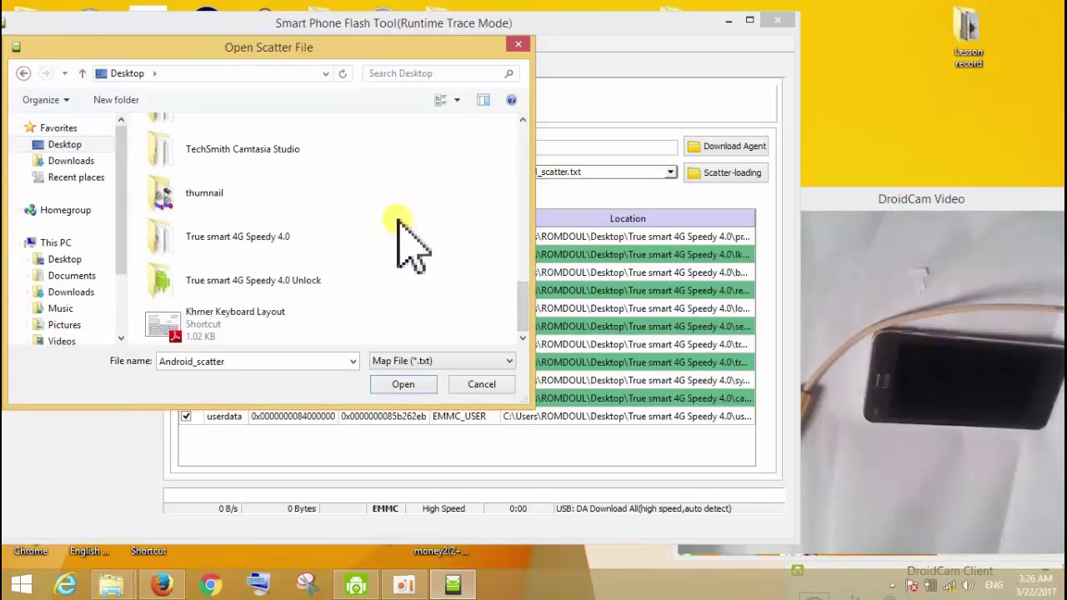
scroll(398, 221, up, 5)
double_click(246, 135)
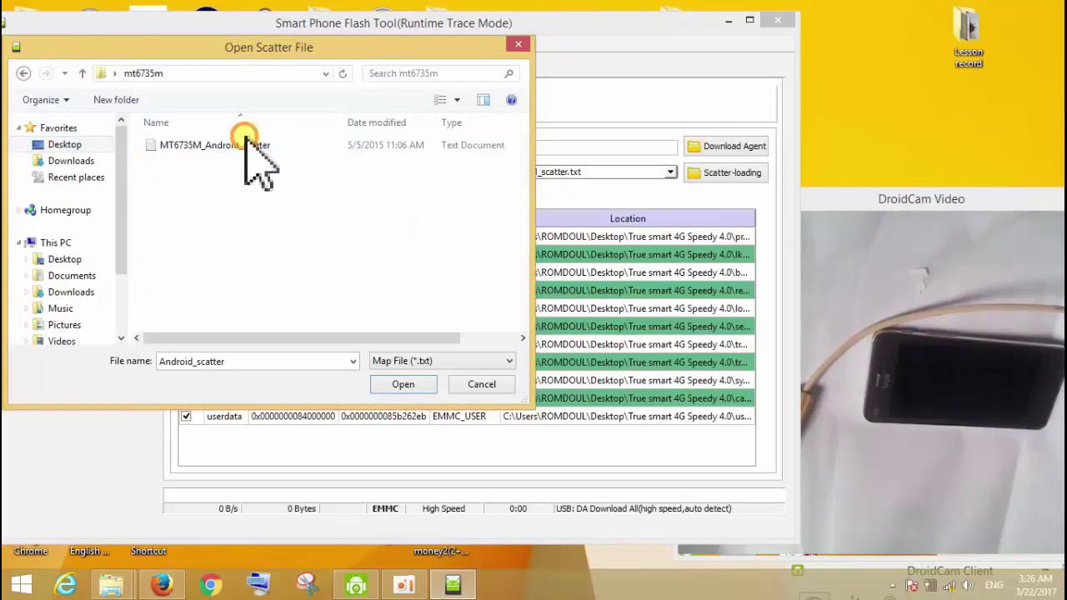
click(253, 146)
click(414, 384)
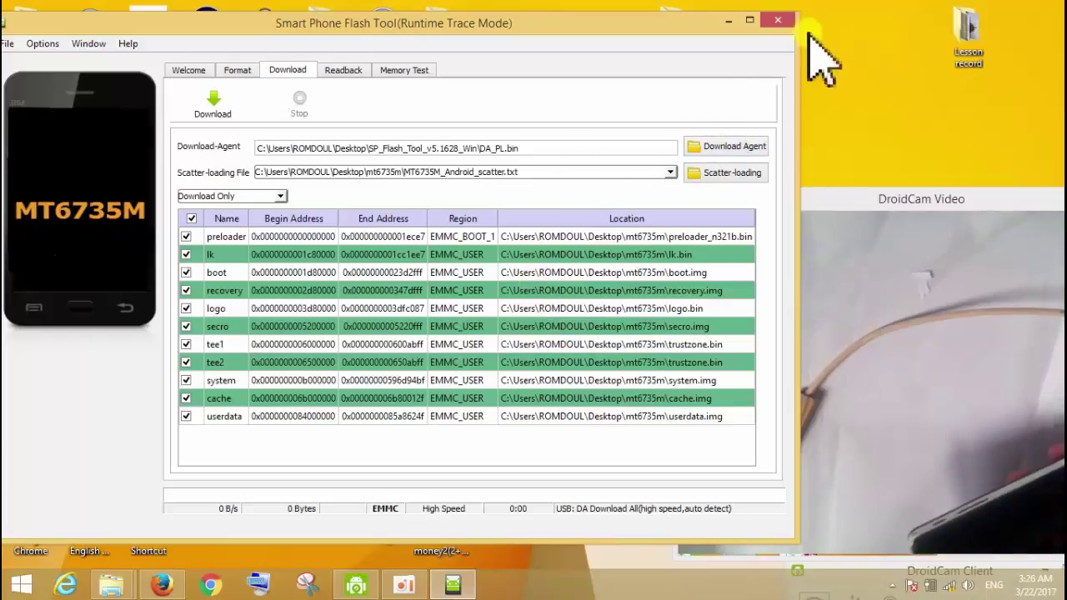
Try to flash the phone in Download Only mode with all partitions selected, watching the camera view, and dismiss the error dialog
drag(856, 200, 784, 136)
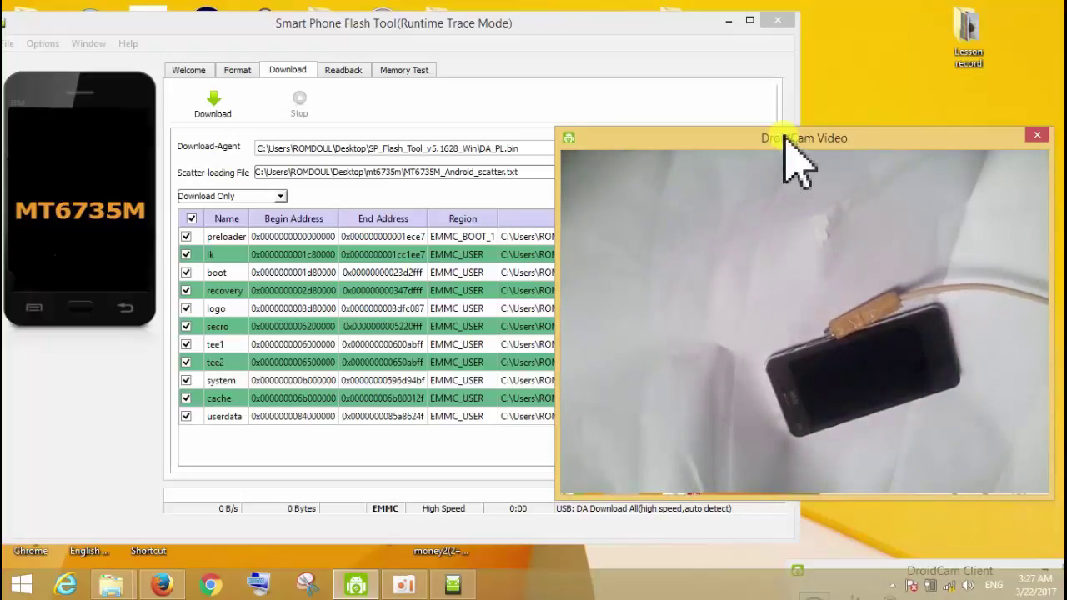
click(450, 22)
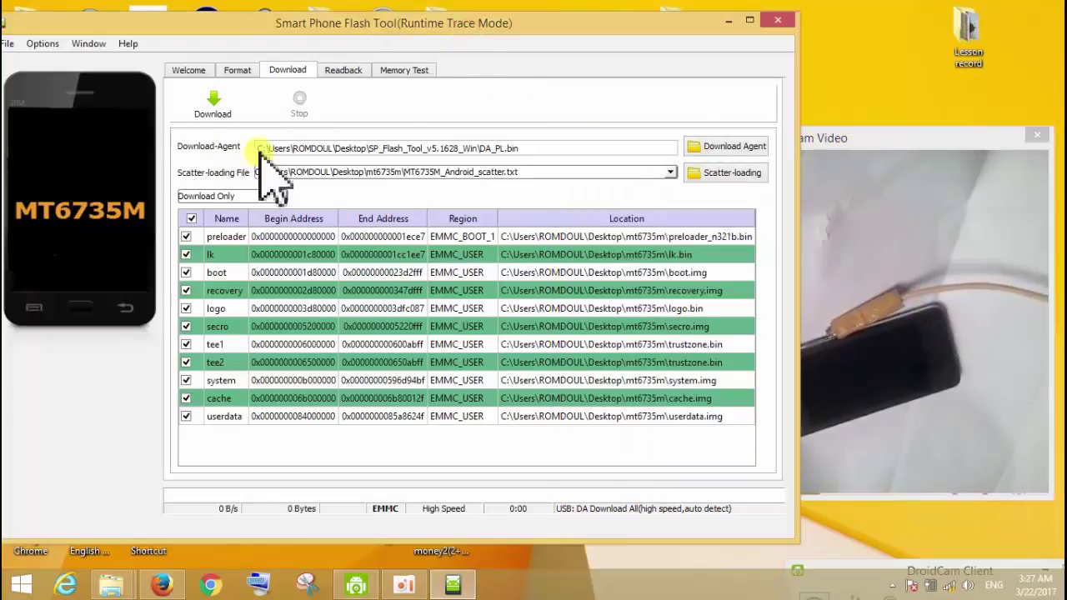
click(215, 108)
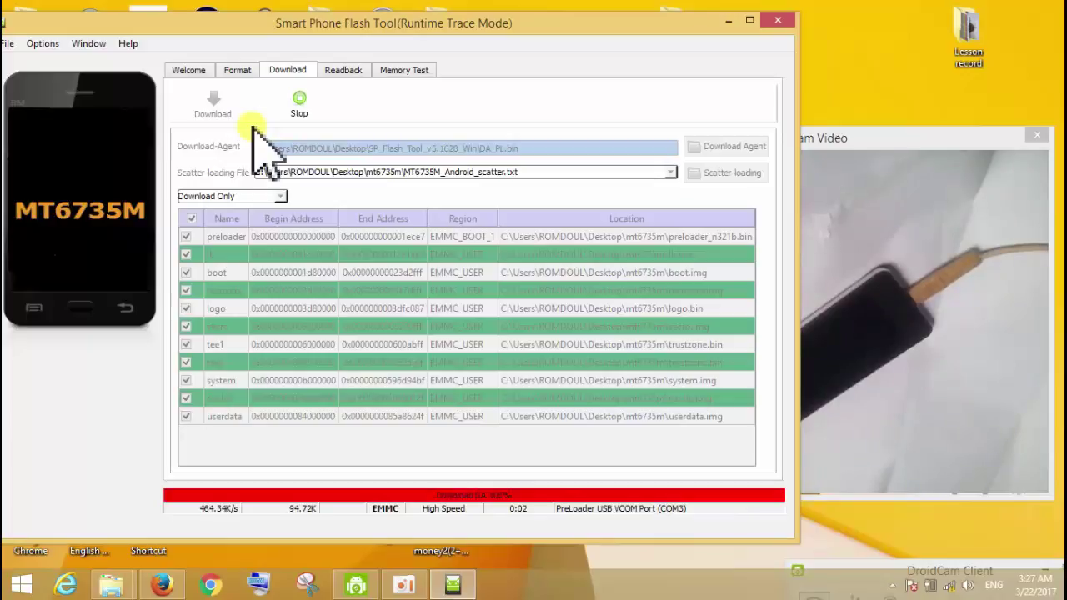
click(911, 132)
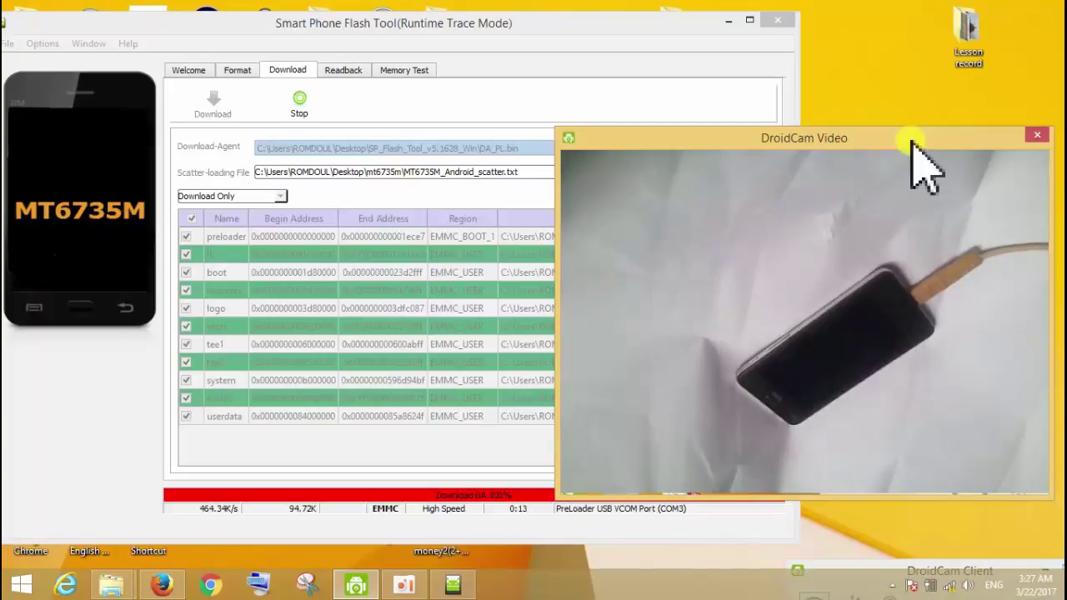
drag(768, 143, 906, 174)
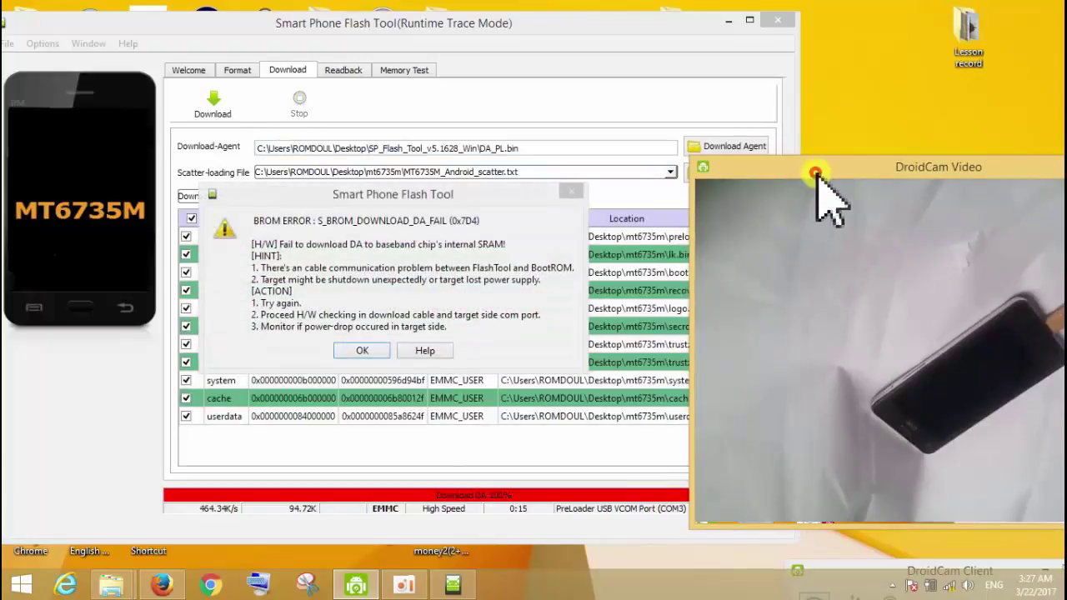
drag(815, 172, 682, 141)
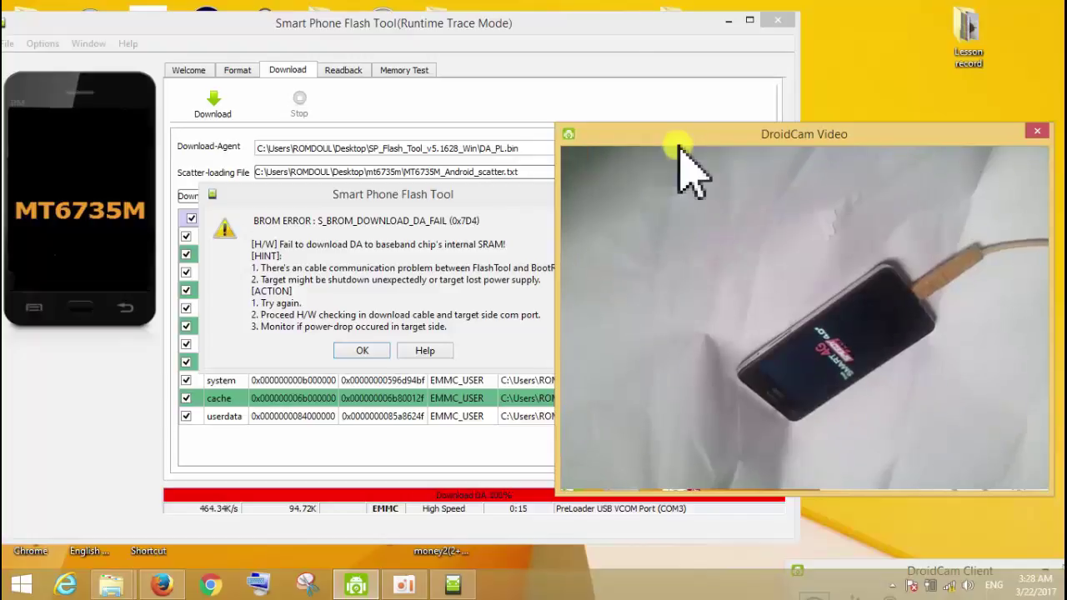
click(361, 350)
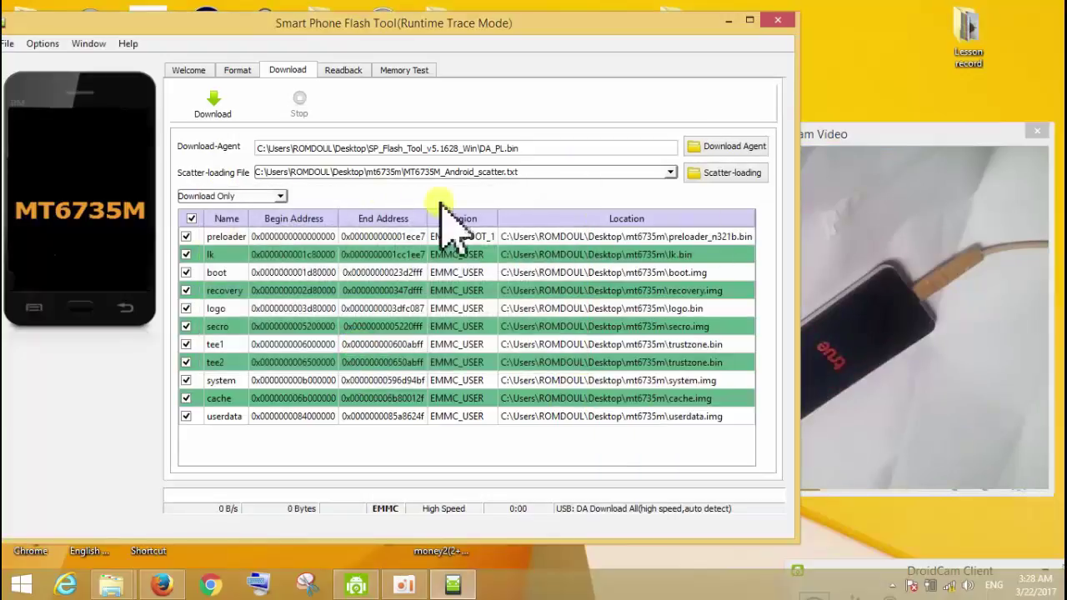
Set the download mode to Firmware Upgrade and start flashing all partitions from the mt6735m folder
click(275, 198)
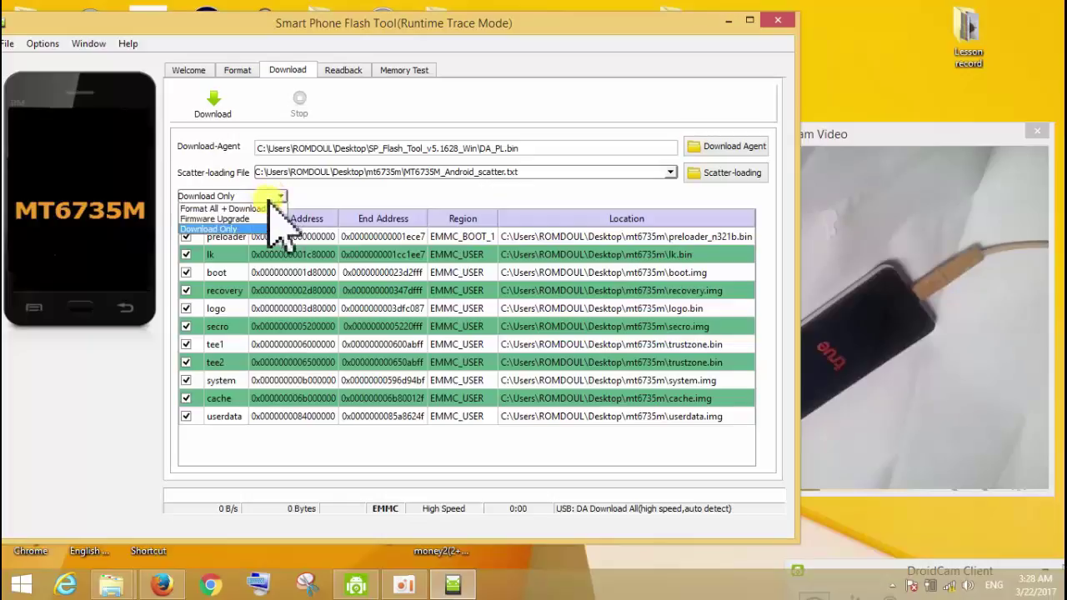
click(249, 209)
click(248, 198)
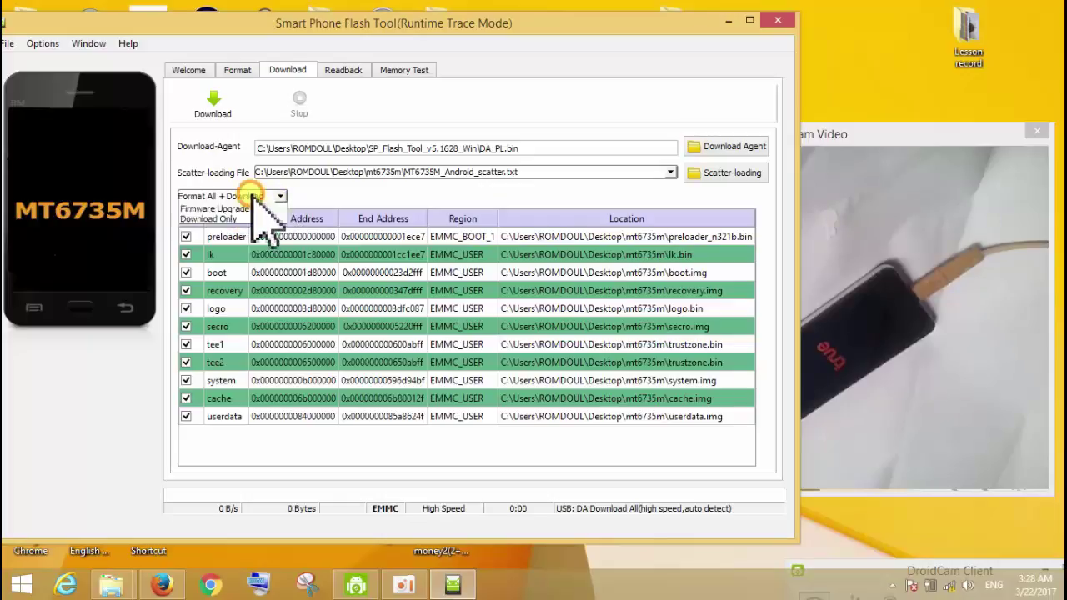
click(244, 218)
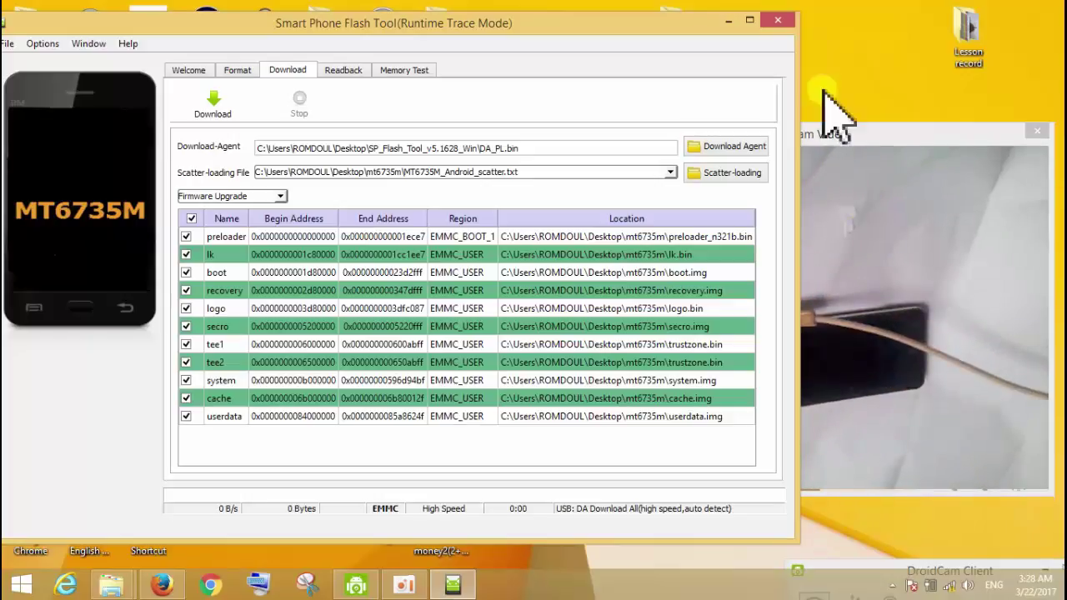
click(213, 105)
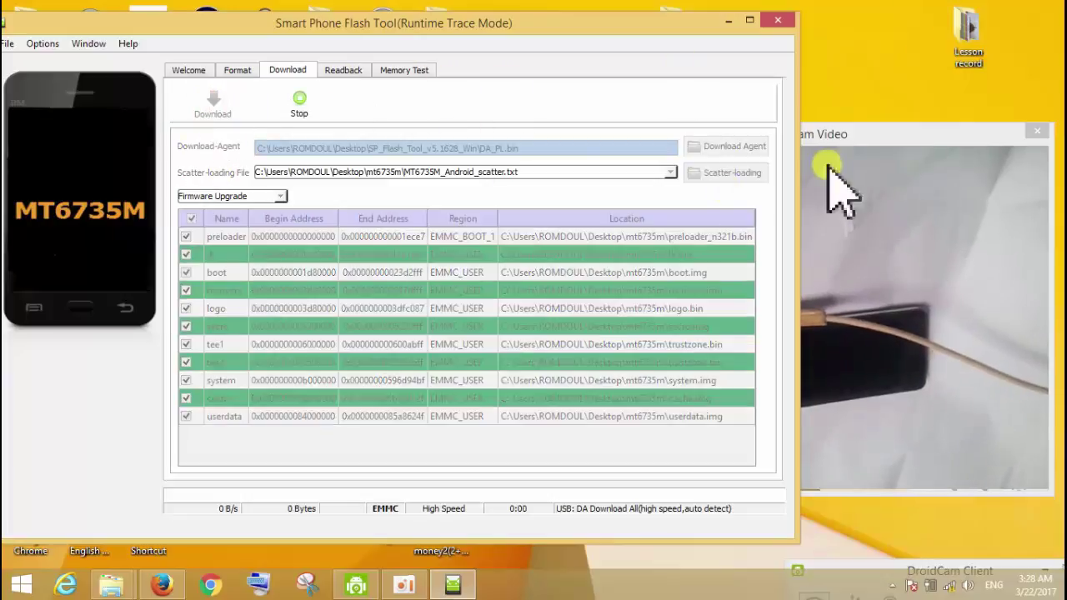
Watch the phone in the DroidCam video window, move it aside and dismiss the BROM error dialog
click(850, 135)
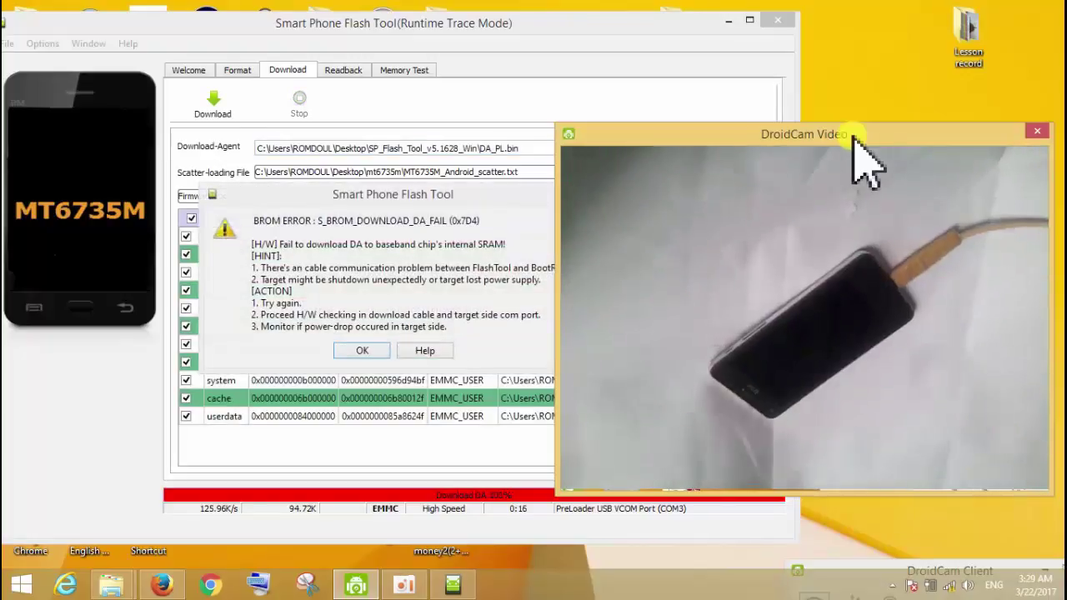
click(819, 352)
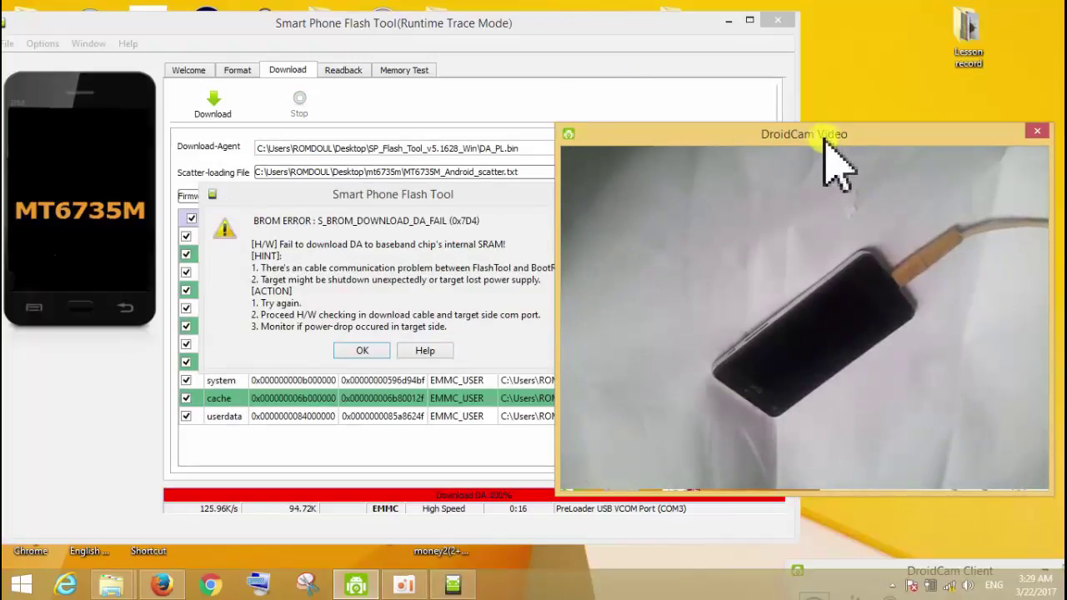
drag(834, 156, 939, 188)
drag(514, 185, 481, 113)
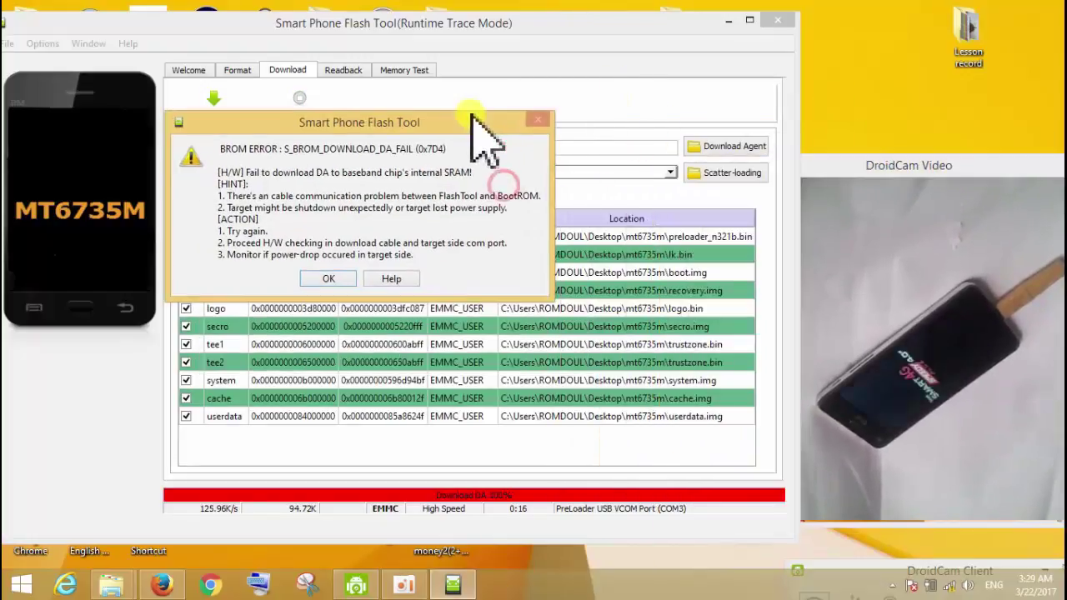
click(341, 280)
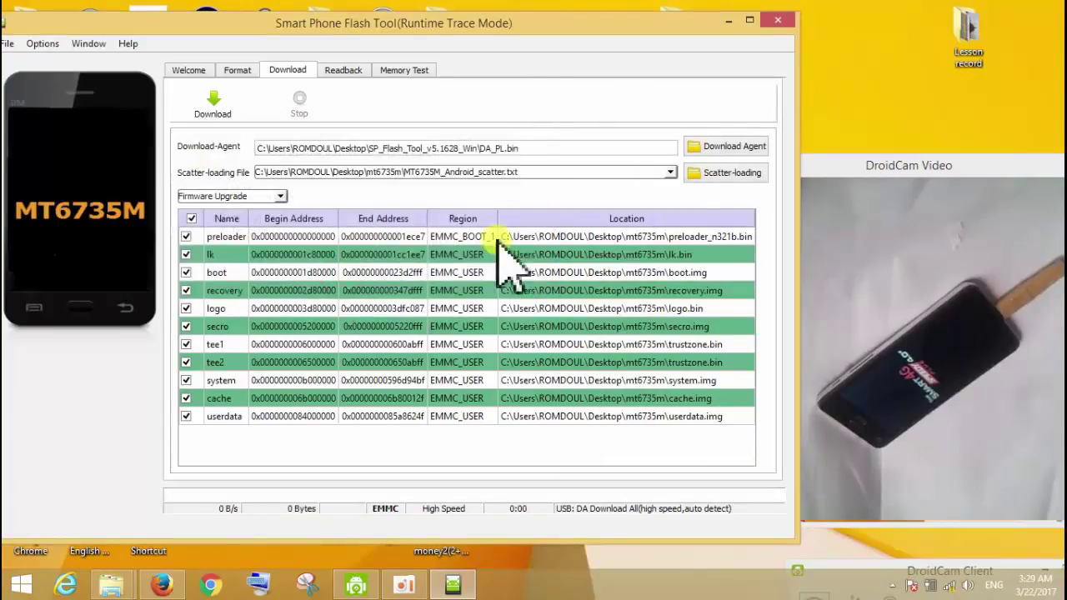
Reposition the DroidCam video window to show the phone, and close it along with Flash Tool and DroidCam Client
click(869, 167)
drag(869, 167, 798, 125)
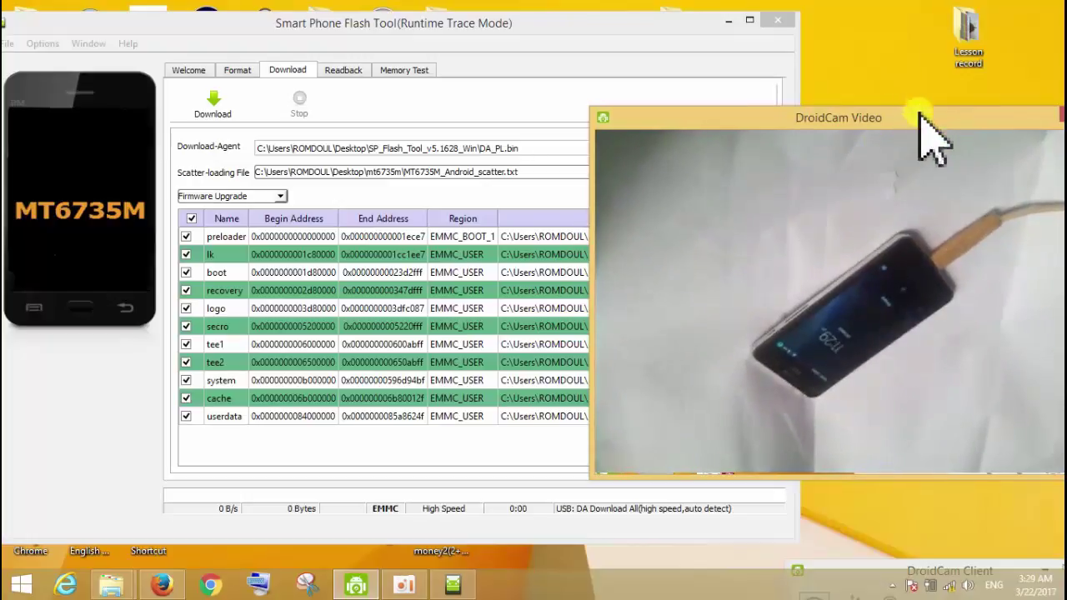
drag(917, 115, 754, 87)
click(796, 61)
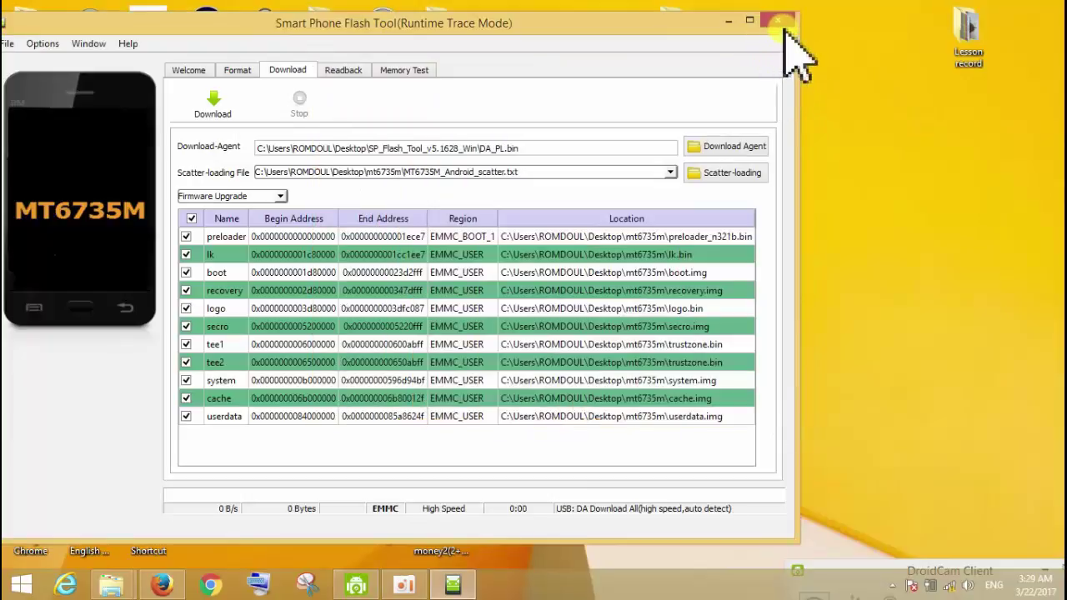
click(778, 22)
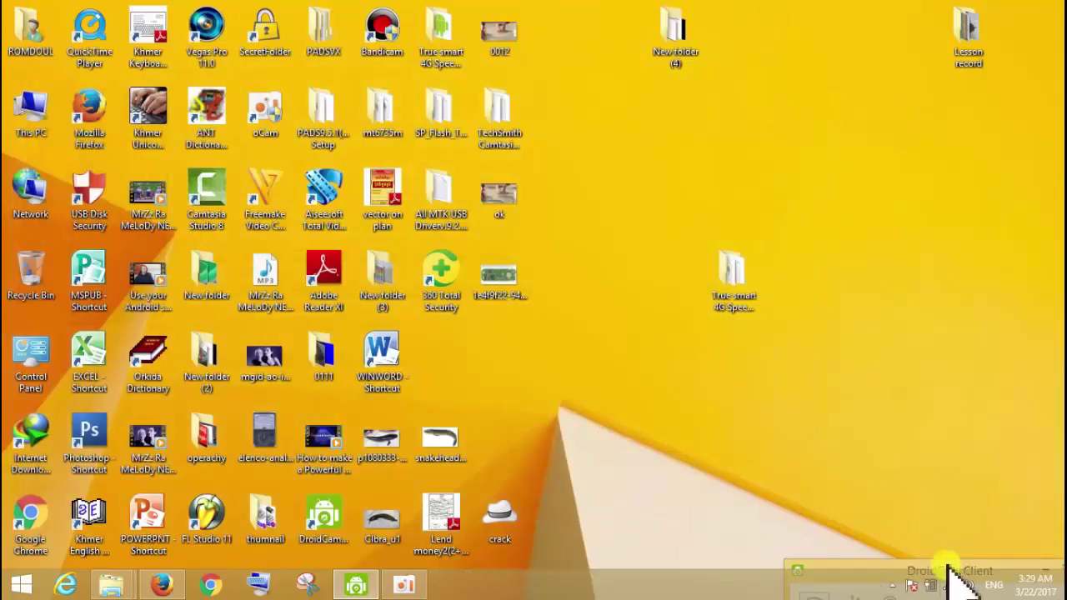
drag(946, 570, 857, 327)
click(1006, 314)
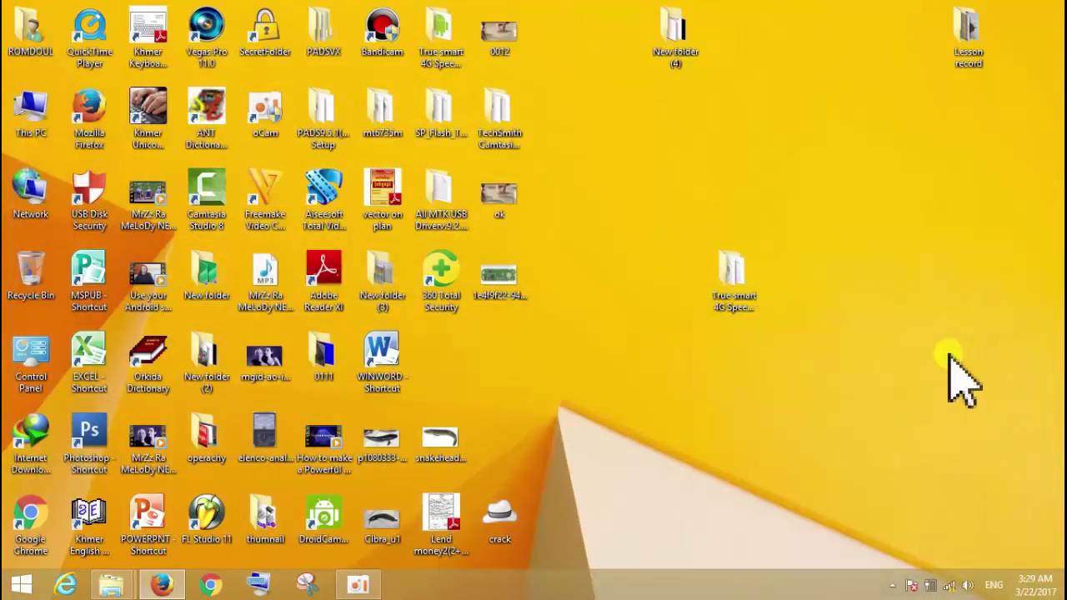